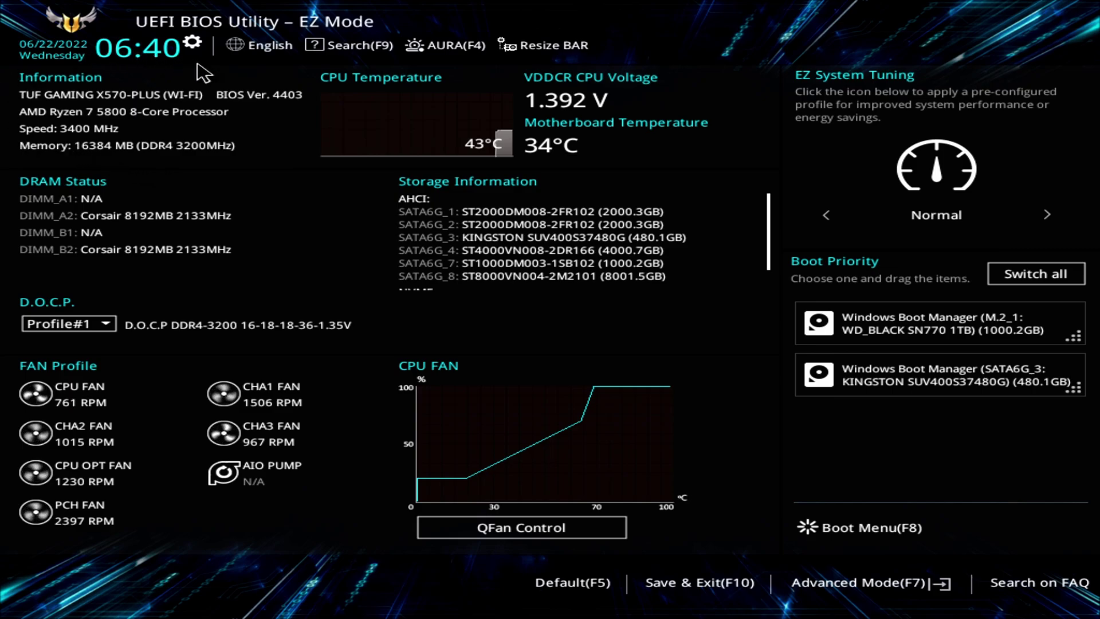
Check the BIOS 4403 details in Advanced Mode (F7), then exit without saving.
{"action": "key", "text": "F7"}
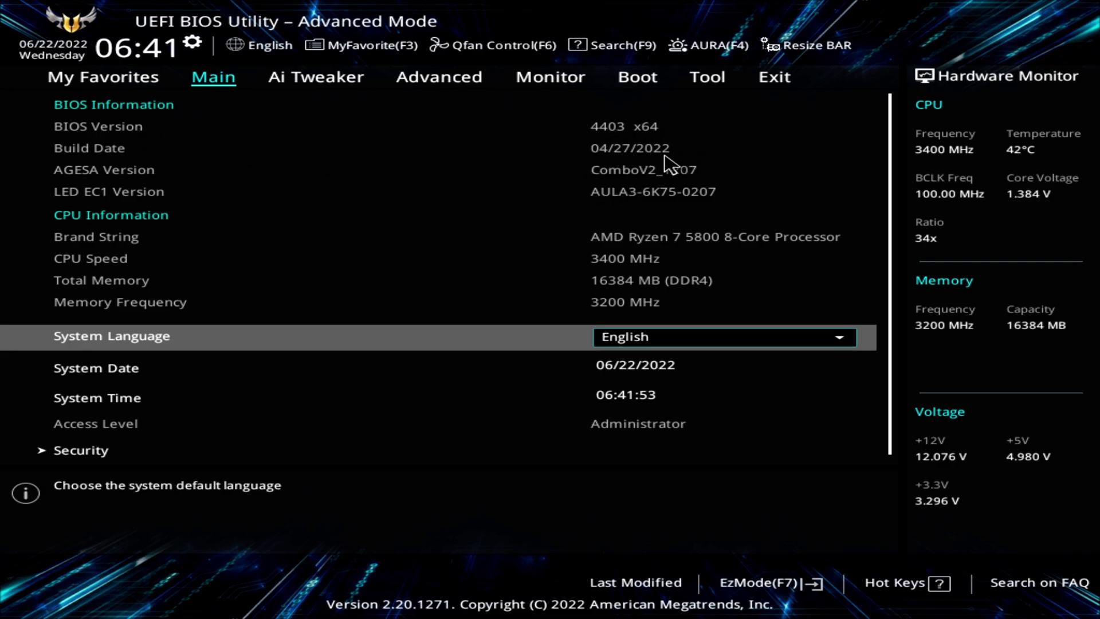
{"action": "key", "text": "Escape"}
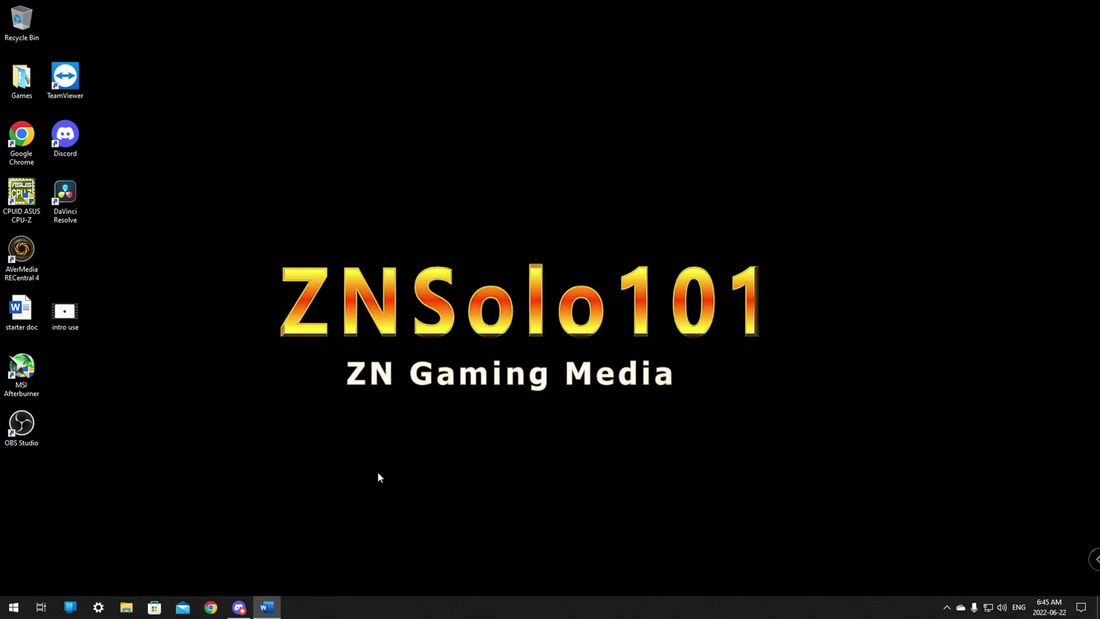
Launch Chrome and run Google's suggested search for the TUF X570 board BIOS.
{"action": "left_click", "coordinate": [212, 608]}
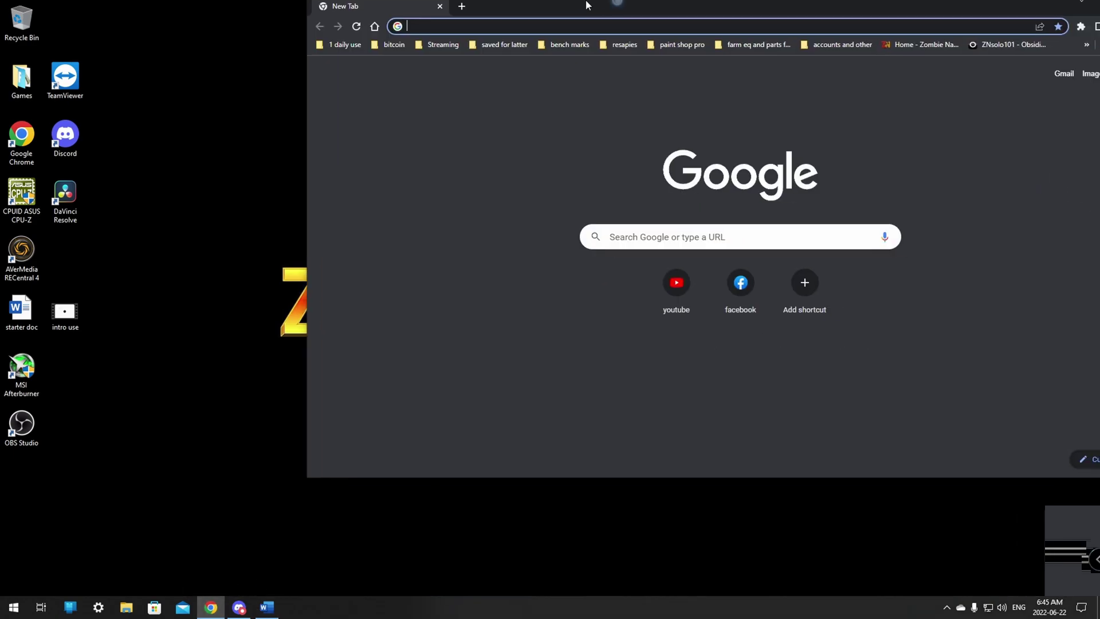
{"action": "left_click", "coordinate": [523, 241]}
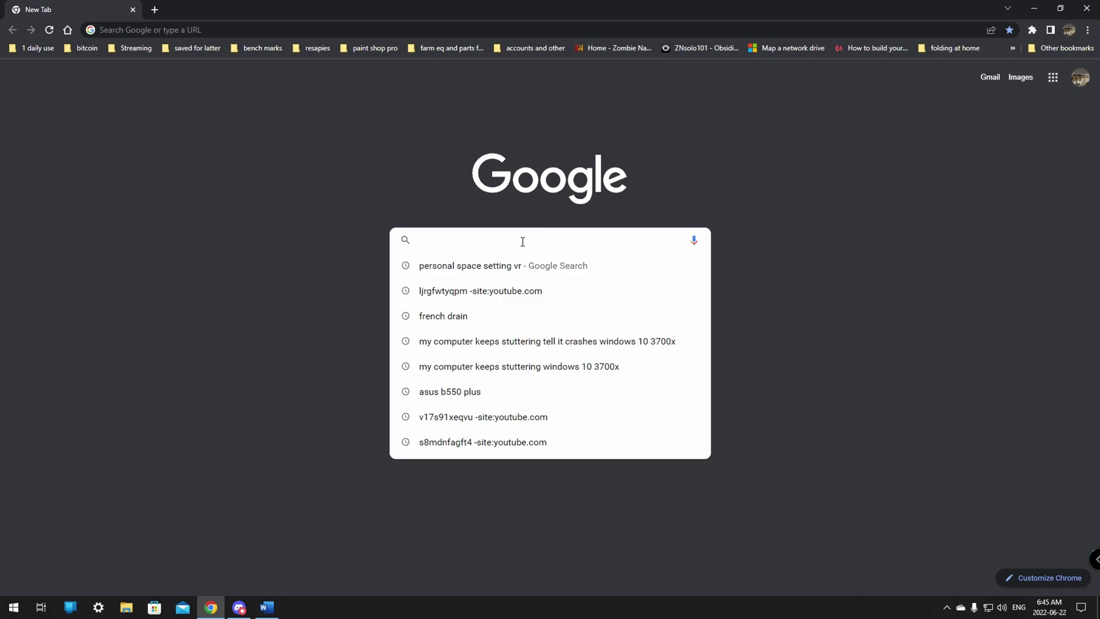
{"action": "type", "text": "a"}
{"action": "key", "text": "Down"}
{"action": "key", "text": "Down"}
{"action": "key", "text": "Return"}
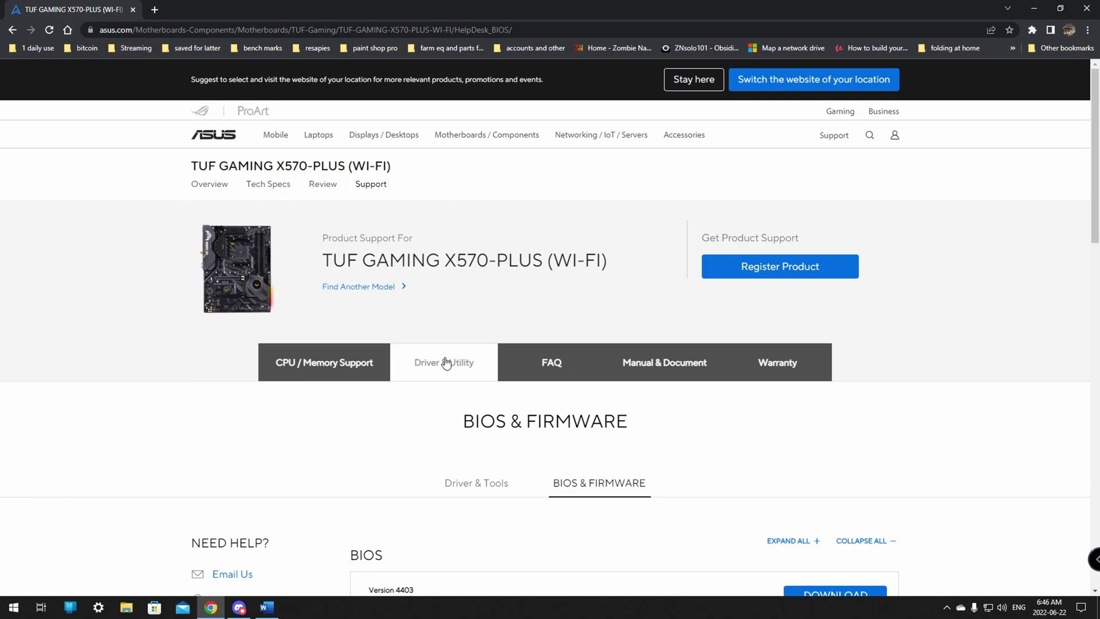
Go to the board's Driver & Utility page and its BIOS & FIRMWARE listing.
{"action": "scroll", "coordinate": [405, 242], "scroll_direction": "down", "scroll_amount": 3}
{"action": "left_click", "coordinate": [445, 198]}
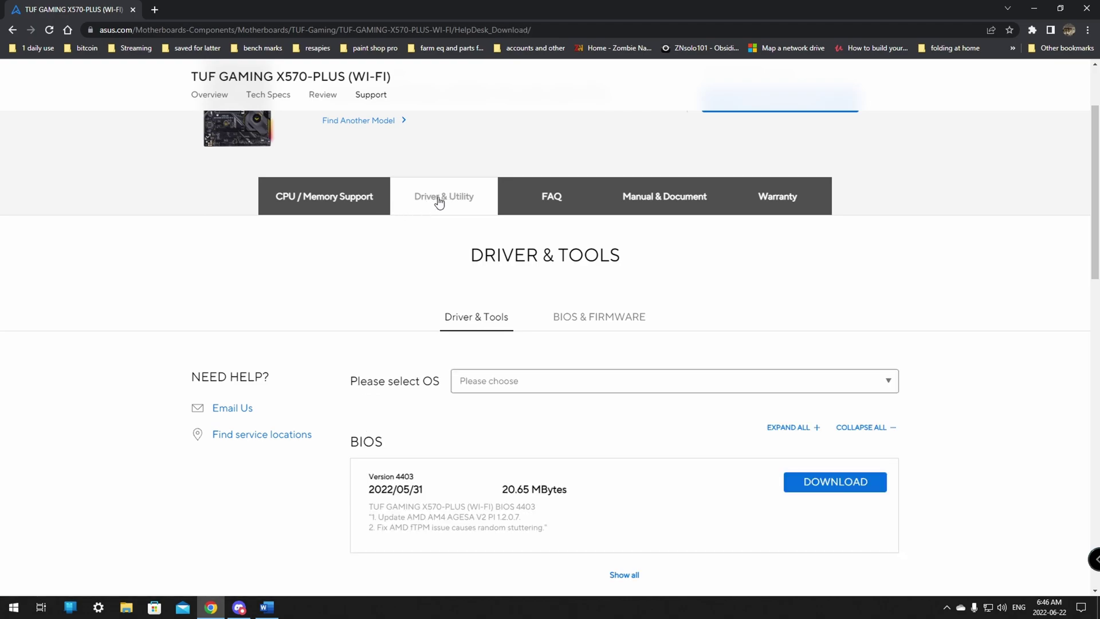
{"action": "scroll", "coordinate": [451, 215], "scroll_direction": "down", "scroll_amount": 2}
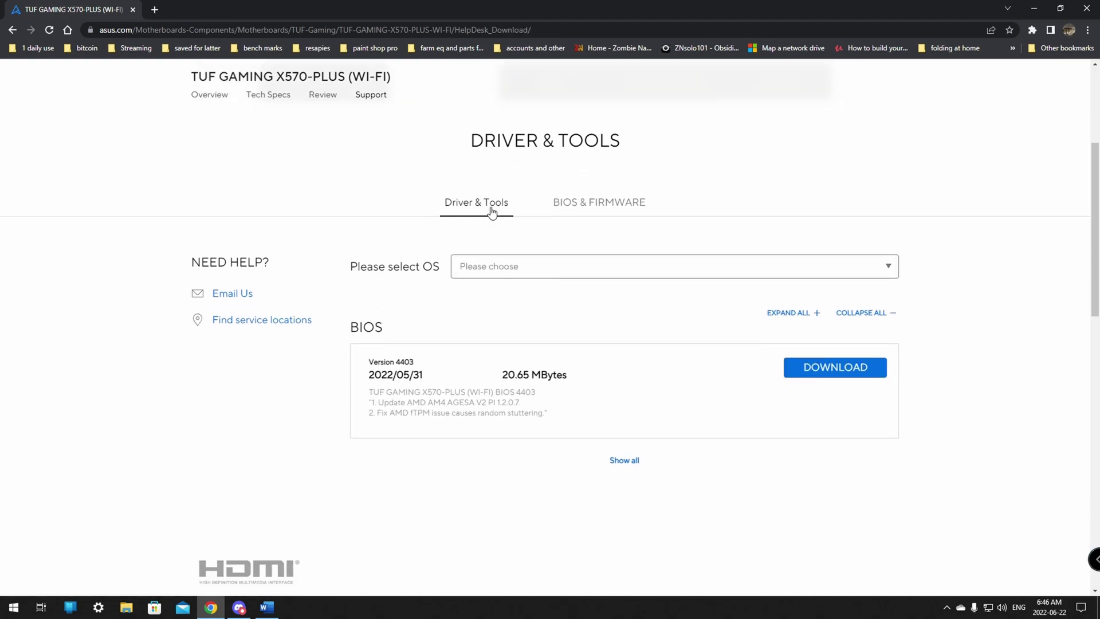
{"action": "left_click", "coordinate": [585, 212]}
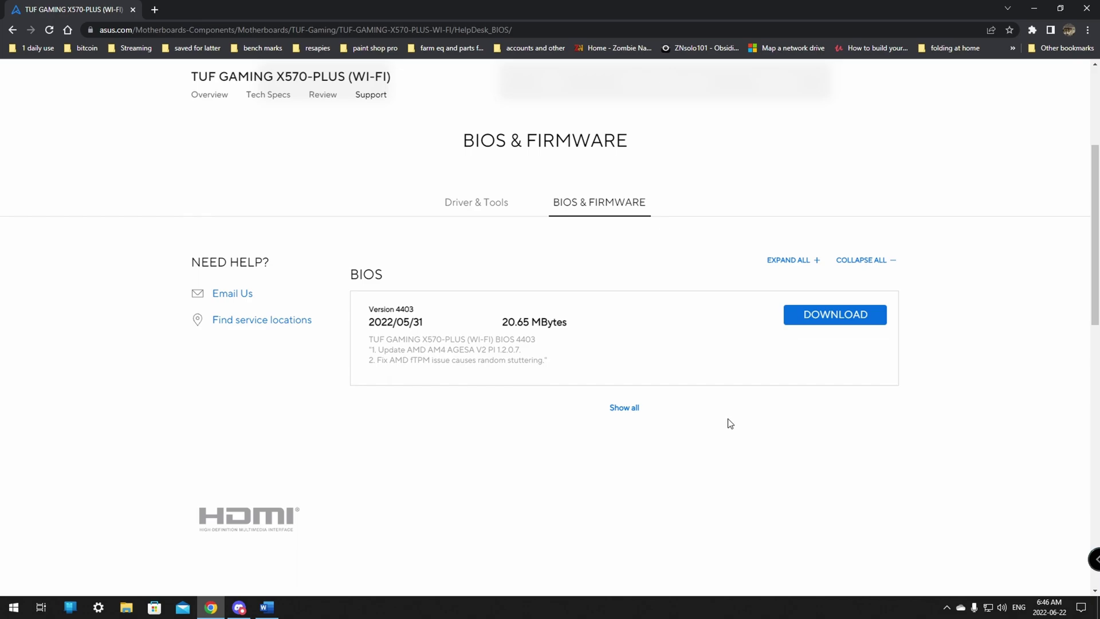
Highlight the 4403 stuttering and fTPM fixes, then download the version 4403 BIOS zip.
{"action": "left_click_drag", "start_coordinate": [549, 361], "coordinate": [371, 360]}
{"action": "left_click", "coordinate": [539, 266]}
{"action": "left_click", "coordinate": [835, 324]}
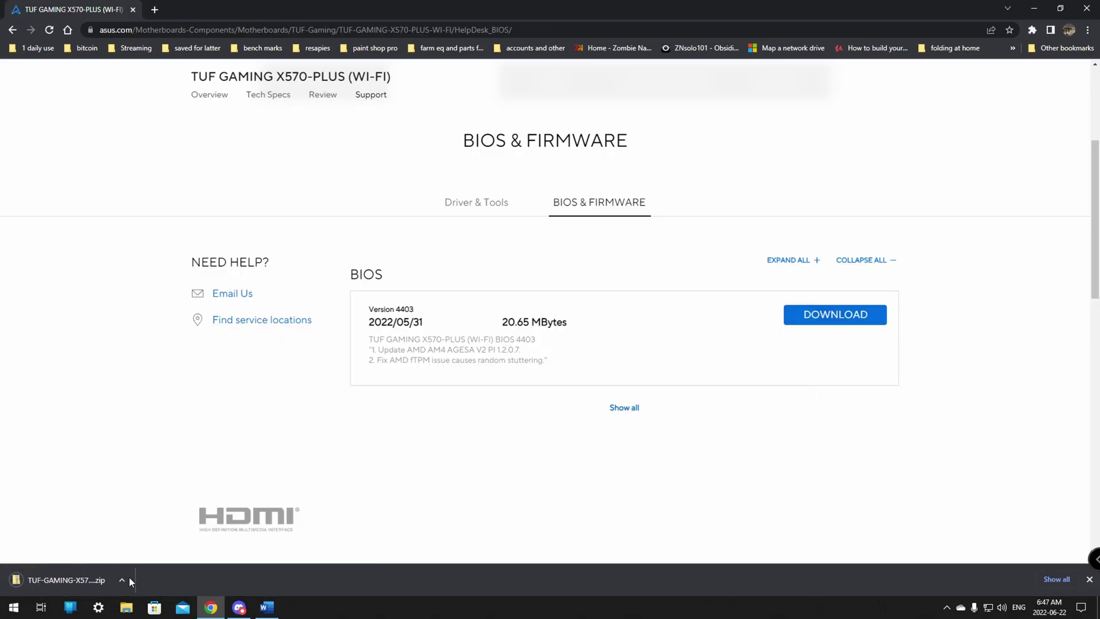
{"action": "left_click", "coordinate": [123, 580]}
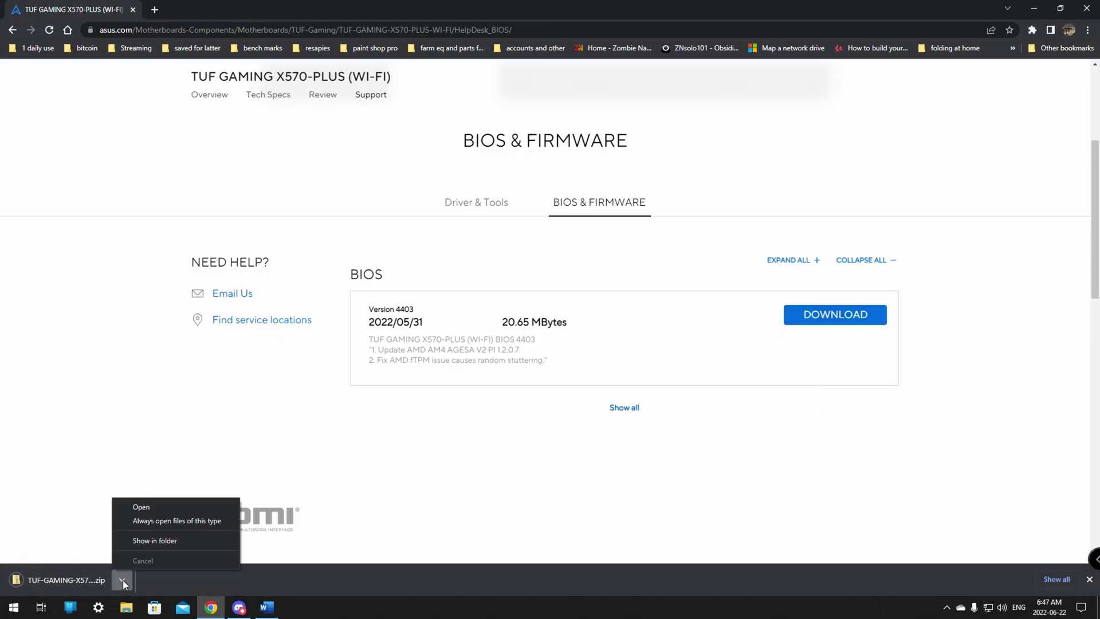
Show the downloaded zip in its folder, close Chrome, and move the zip onto the desktop.
{"action": "left_click", "coordinate": [171, 542]}
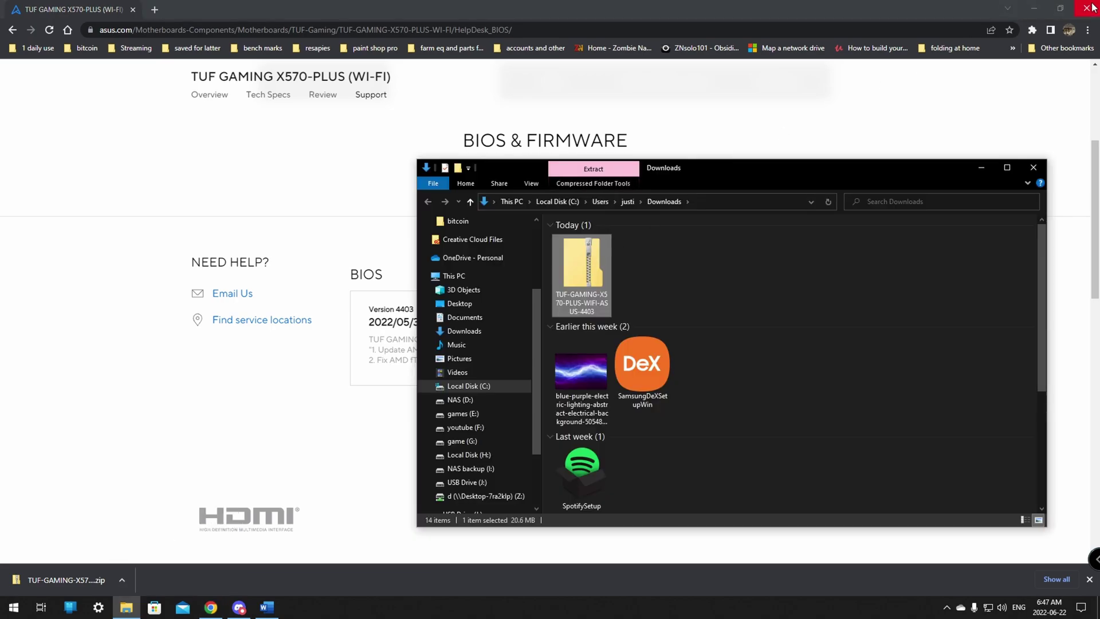
{"action": "left_click", "coordinate": [1088, 8]}
{"action": "left_click_drag", "start_coordinate": [583, 290], "coordinate": [203, 251]}
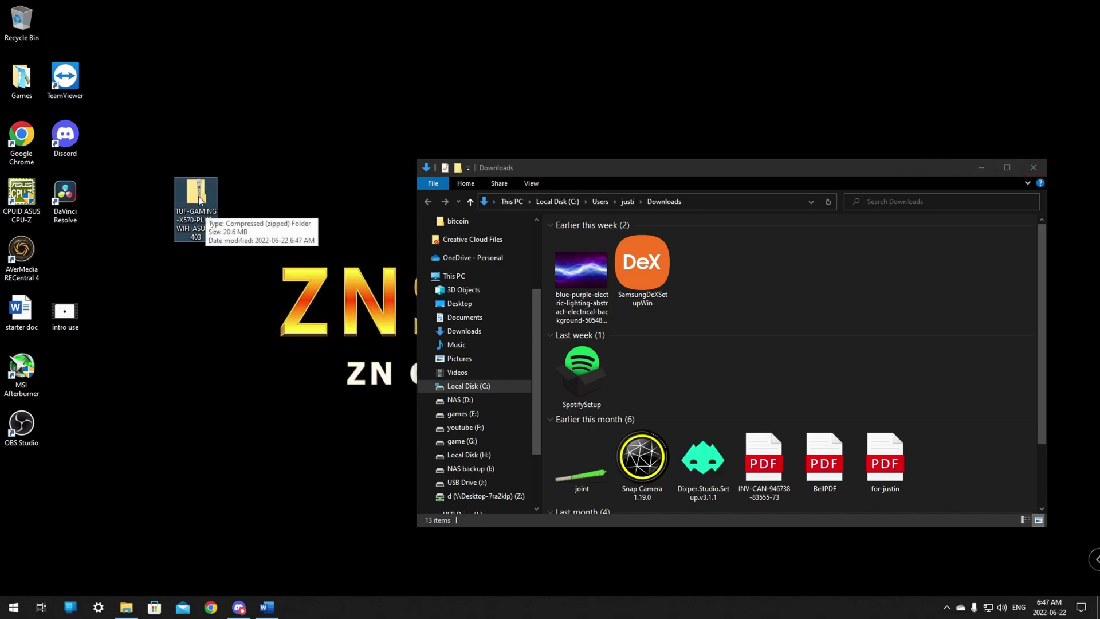
{"action": "left_click_drag", "start_coordinate": [199, 196], "coordinate": [157, 219]}
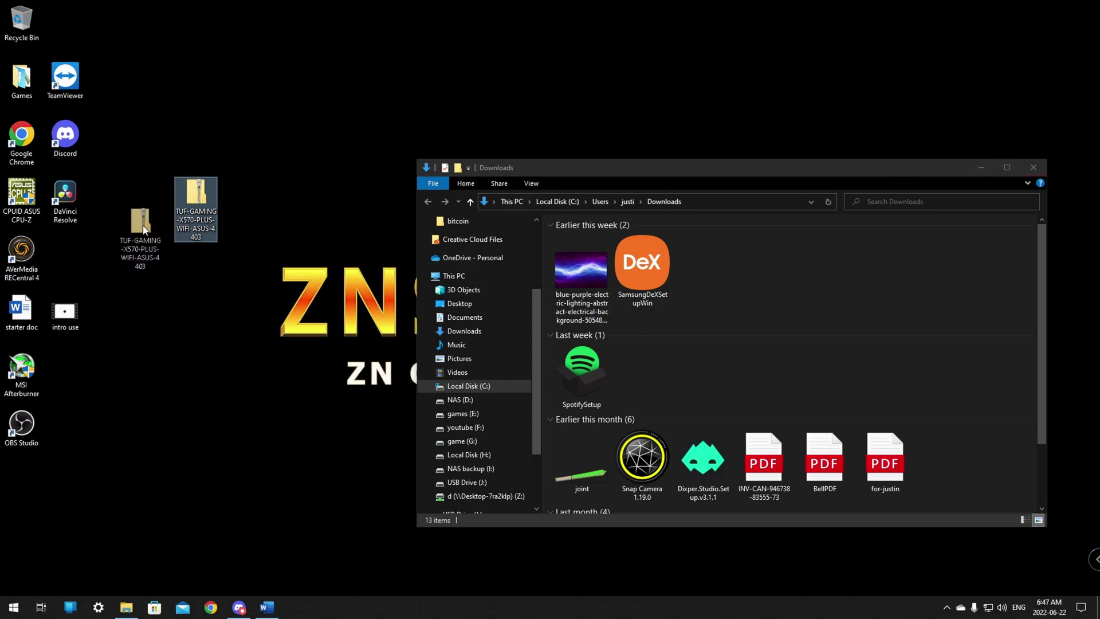
Bring File Explorer forward and display the USB Drive (J:) contents.
{"action": "left_click", "coordinate": [534, 311]}
{"action": "left_click_drag", "start_coordinate": [534, 311], "coordinate": [531, 339]}
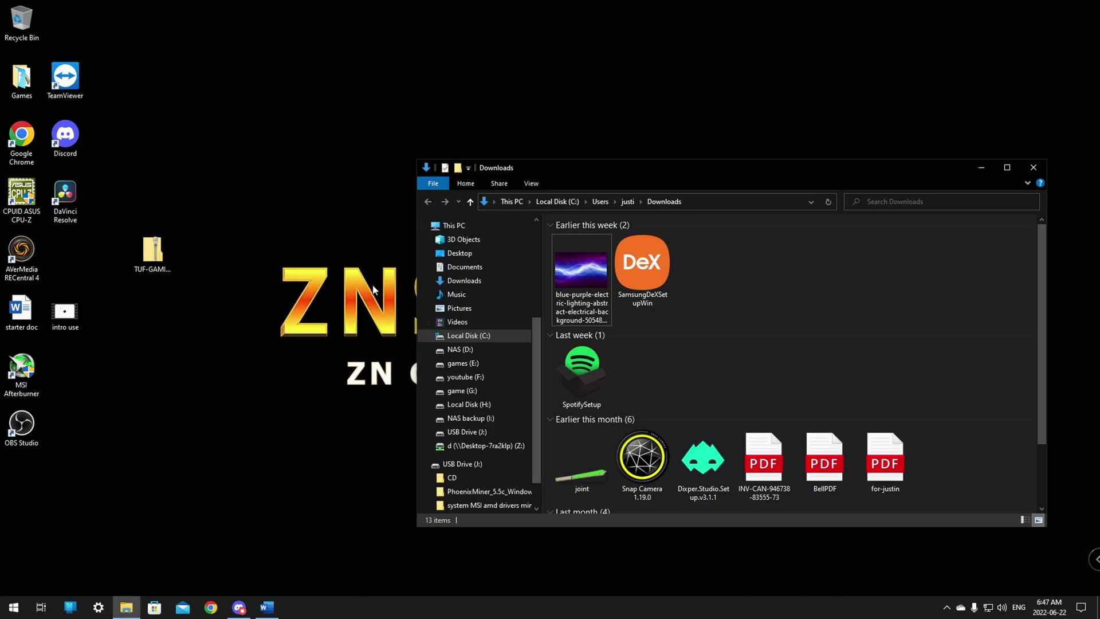
{"action": "left_click", "coordinate": [467, 435]}
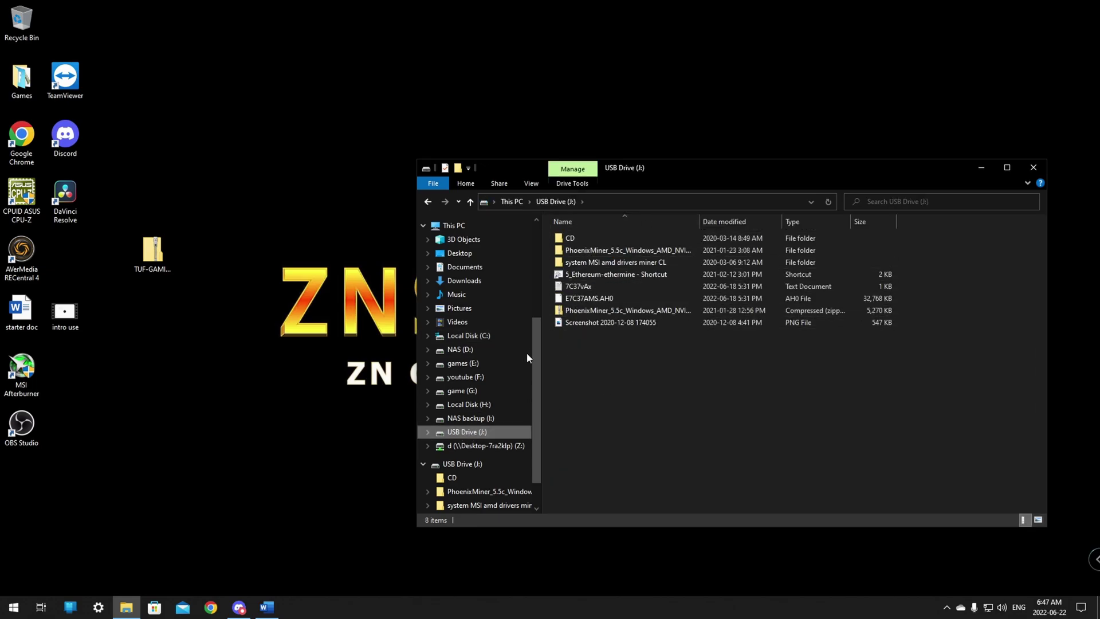
Quick-format USB Drive (J:) as FAT32 with volume label 'biosdrive', confirming the data wipe.
{"action": "right_click", "coordinate": [468, 434]}
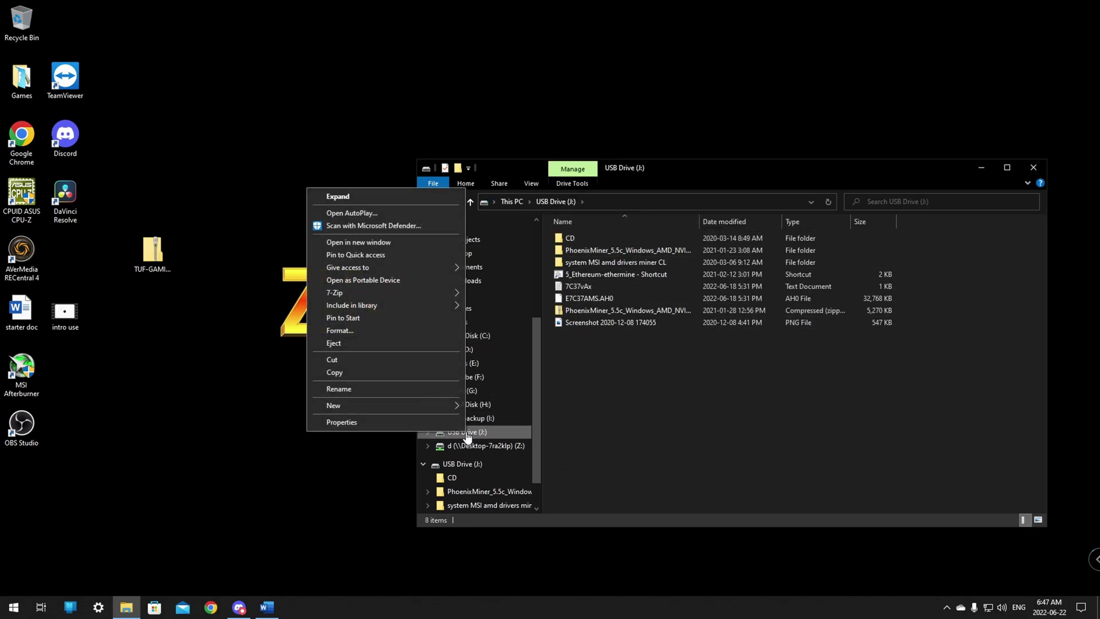
{"action": "left_click", "coordinate": [372, 334]}
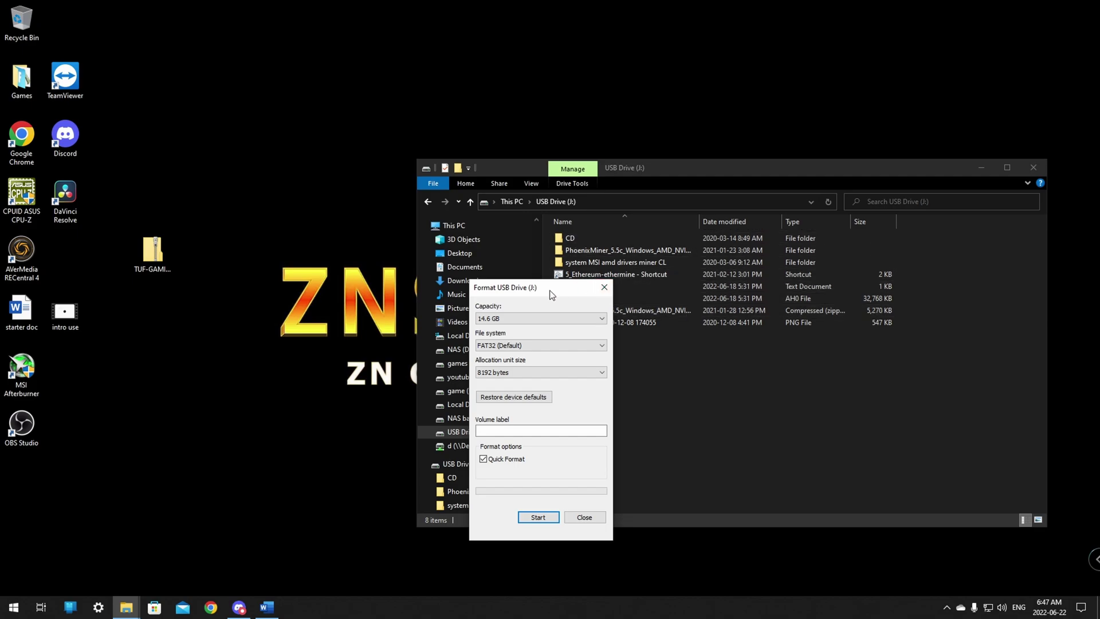
{"action": "left_click_drag", "start_coordinate": [553, 293], "coordinate": [565, 258]}
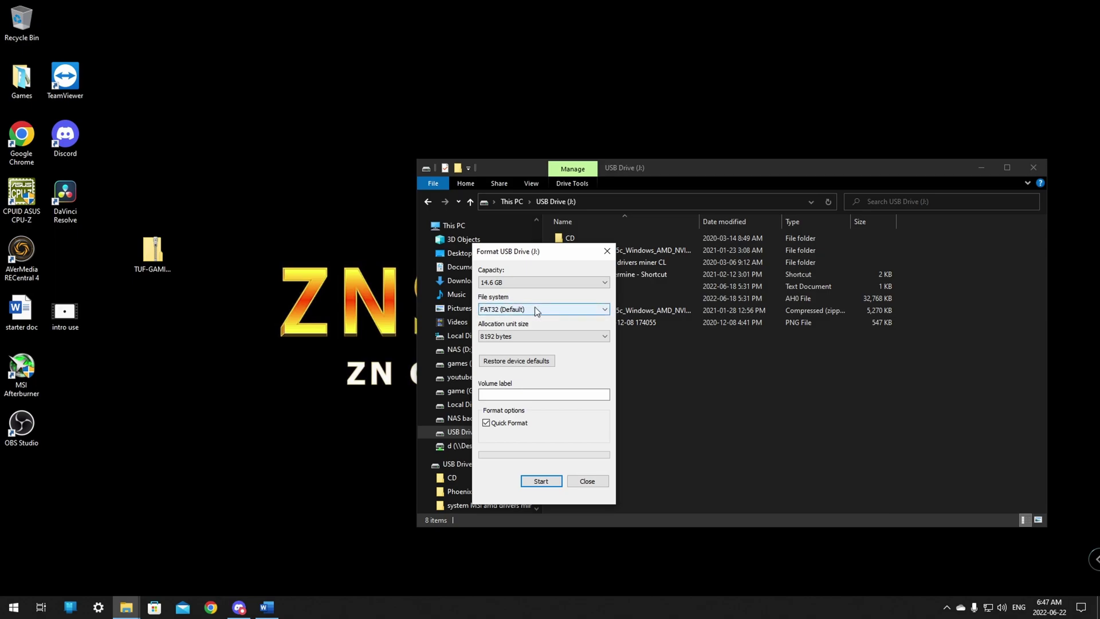
{"action": "left_click", "coordinate": [505, 394]}
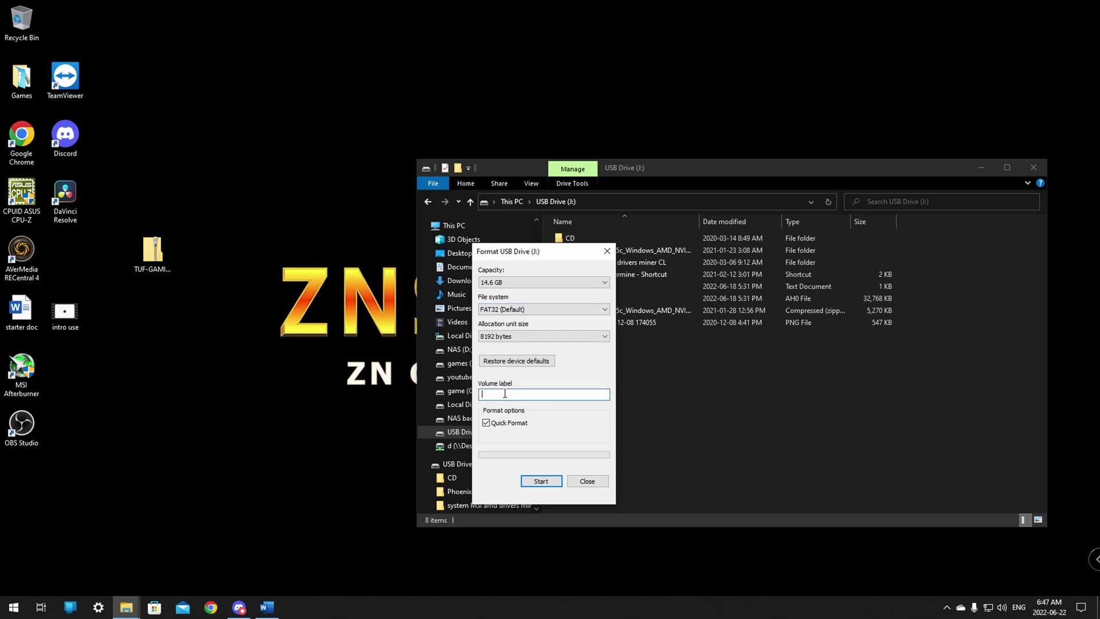
{"action": "type", "text": "biosdrive"}
{"action": "left_click", "coordinate": [541, 481]}
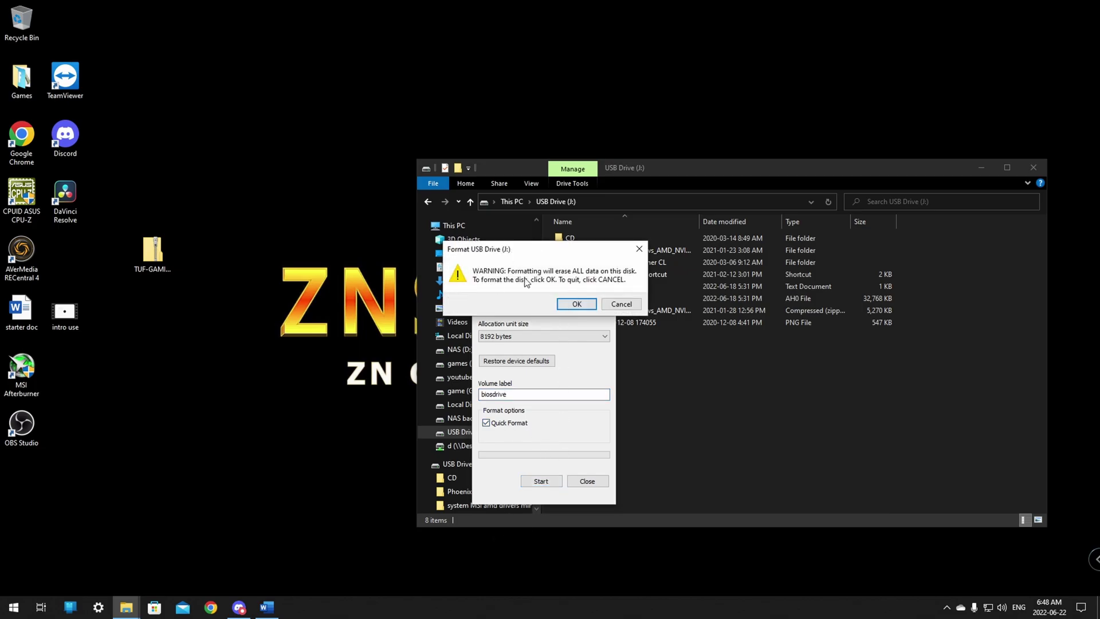
{"action": "left_click", "coordinate": [577, 304]}
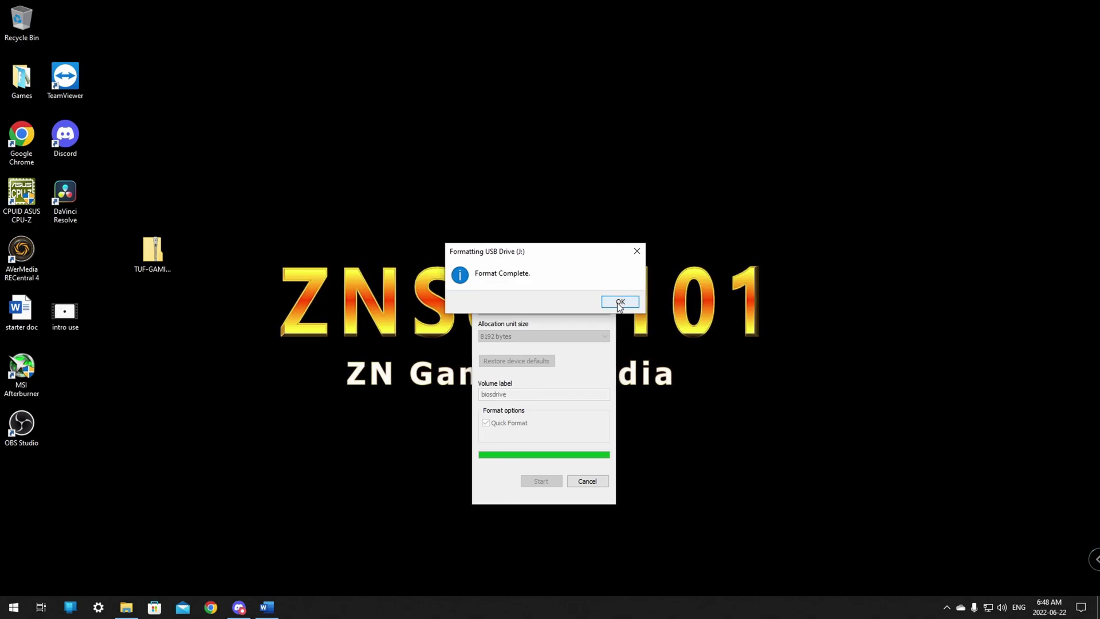
{"action": "left_click", "coordinate": [619, 299]}
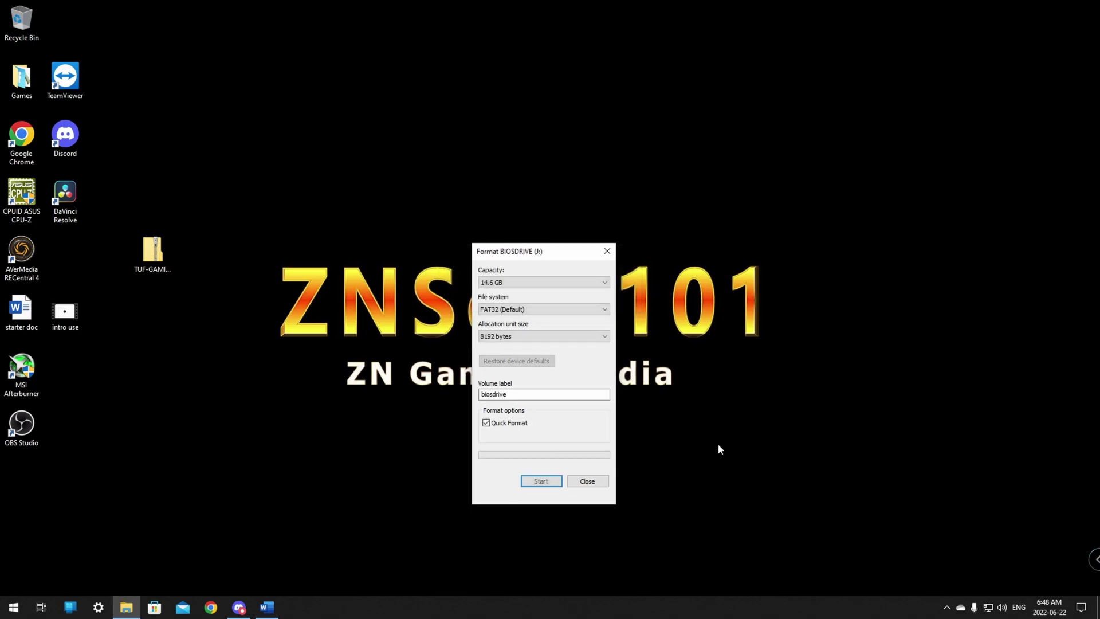
Close the Format dialog, open the empty BIOSDRIVE (J:) from This PC, and right-click the desktop zip.
{"action": "left_click", "coordinate": [593, 480]}
{"action": "left_click", "coordinate": [126, 607]}
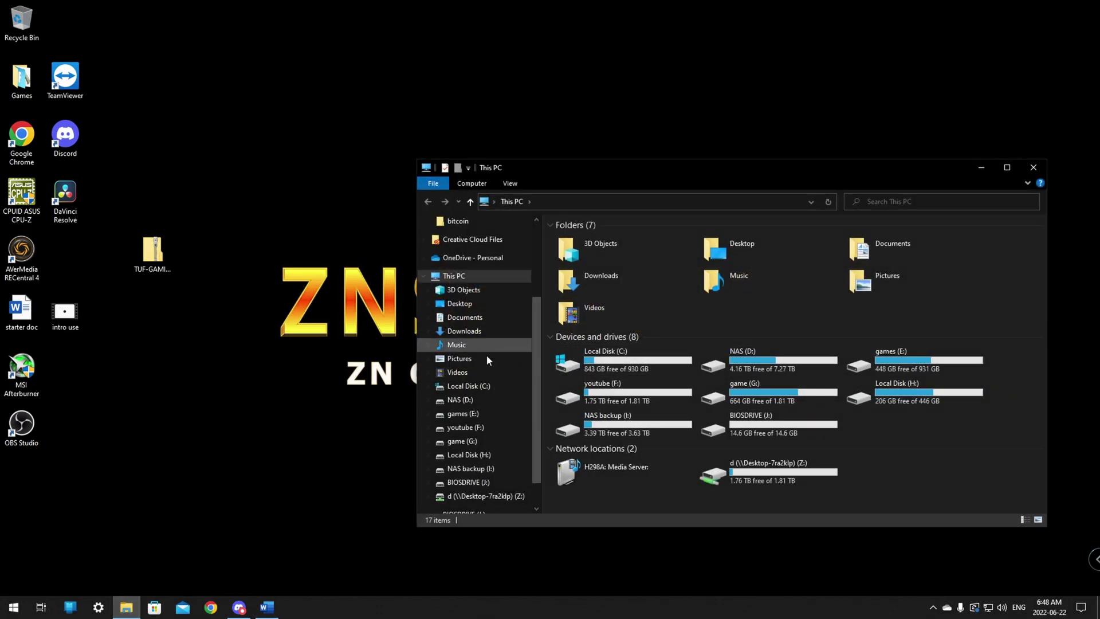
{"action": "scroll", "coordinate": [487, 366], "scroll_direction": "down", "scroll_amount": 2}
{"action": "left_click", "coordinate": [464, 451]}
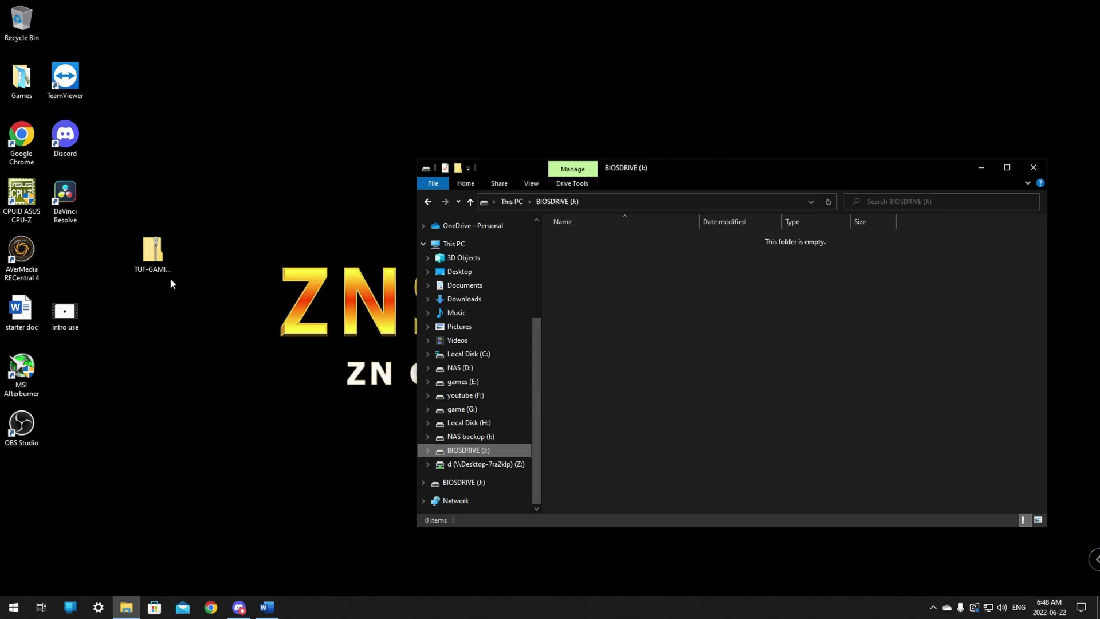
{"action": "right_click", "coordinate": [155, 254]}
Extract the zip into desktop folder TUF-GAMING-X570-PLUS-WIFI-ASUS-4403 and select BIOSRenamer.
{"action": "left_click", "coordinate": [101, 297]}
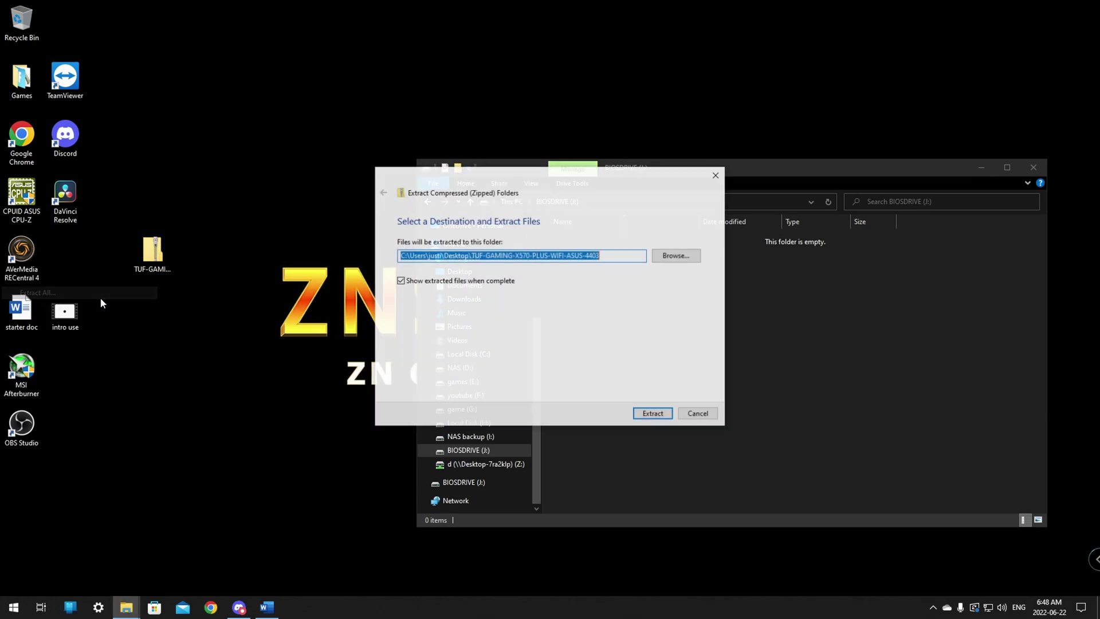
{"action": "left_click", "coordinate": [652, 415]}
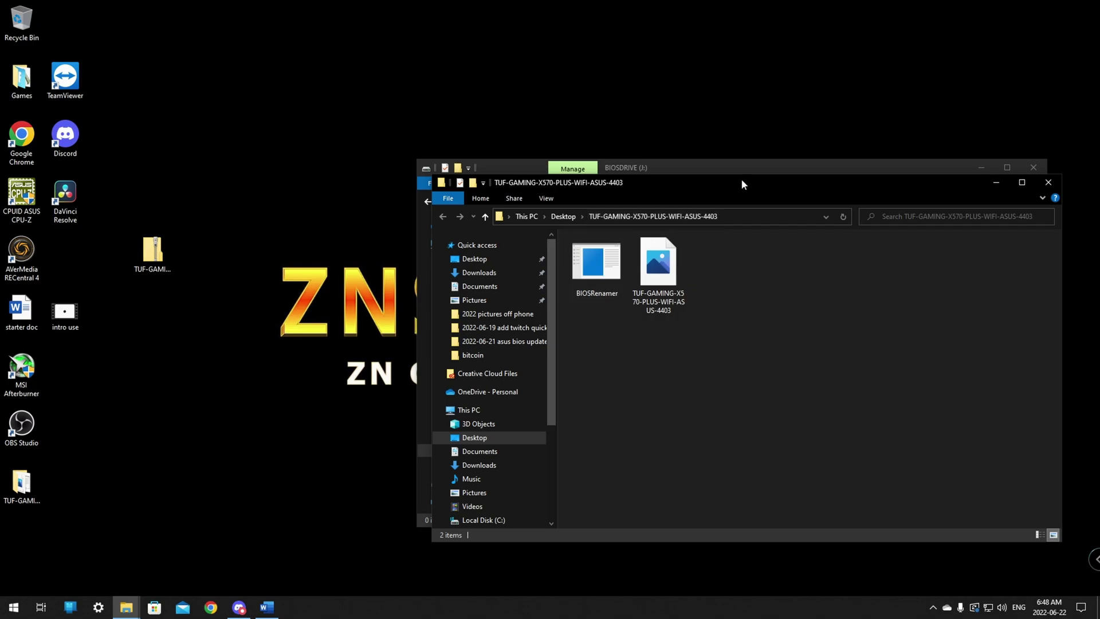
{"action": "left_click_drag", "start_coordinate": [741, 179], "coordinate": [442, 129]}
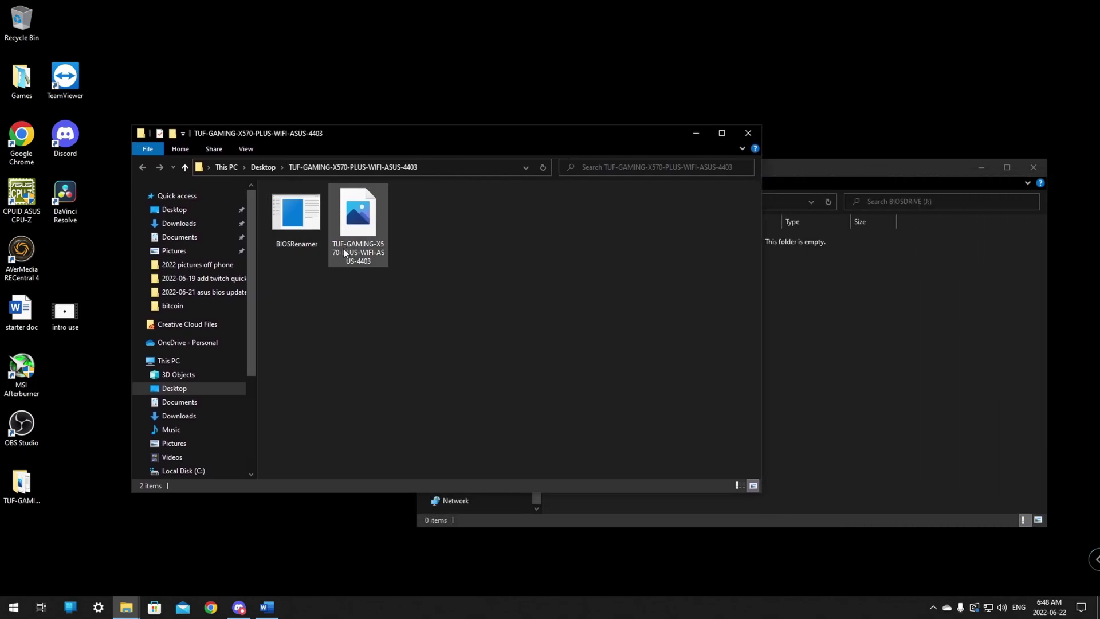
{"action": "left_click", "coordinate": [284, 219]}
Run BIOSRenamer to rename the 4403 .CAP file to TGX570PW.CAP, then close its console.
{"action": "double_click", "coordinate": [284, 219]}
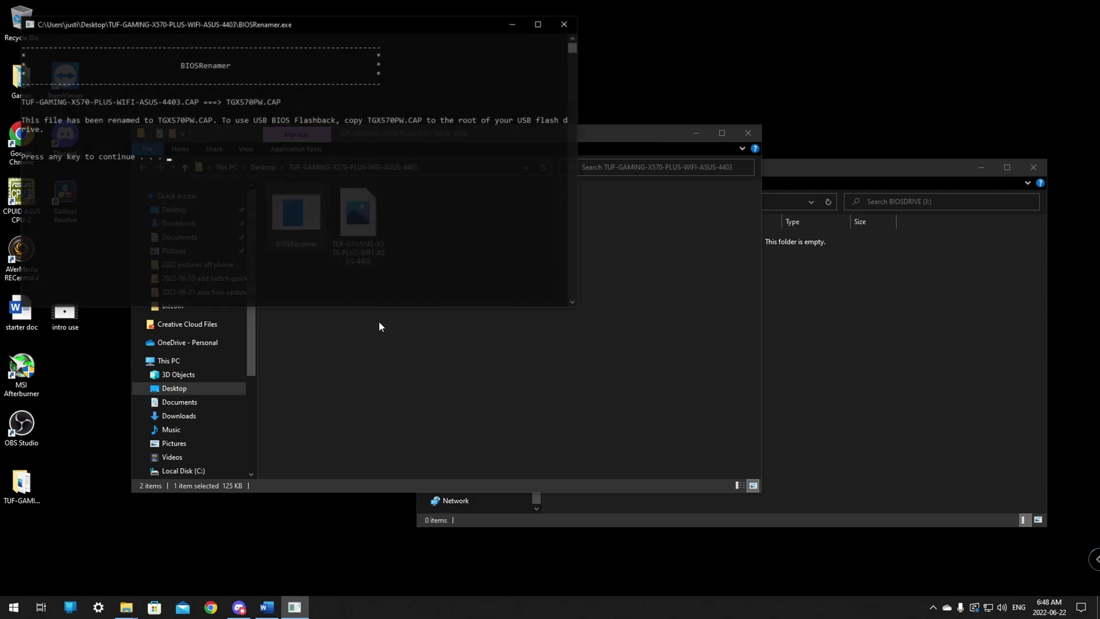
{"action": "left_click", "coordinate": [179, 159]}
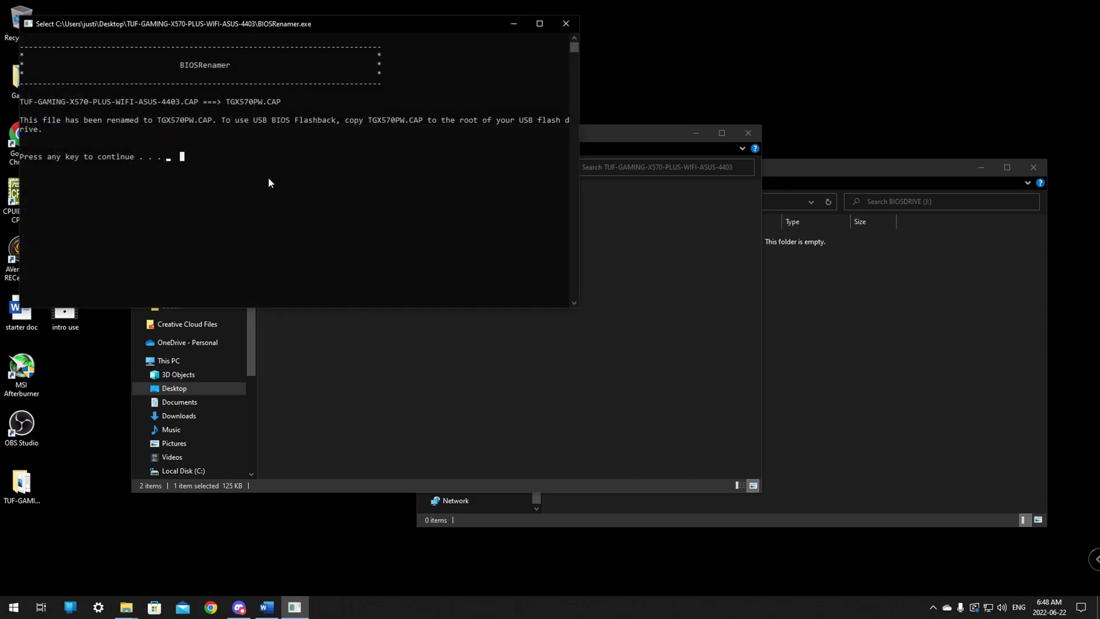
{"action": "key", "text": "Escape"}
{"action": "key", "text": "Return"}
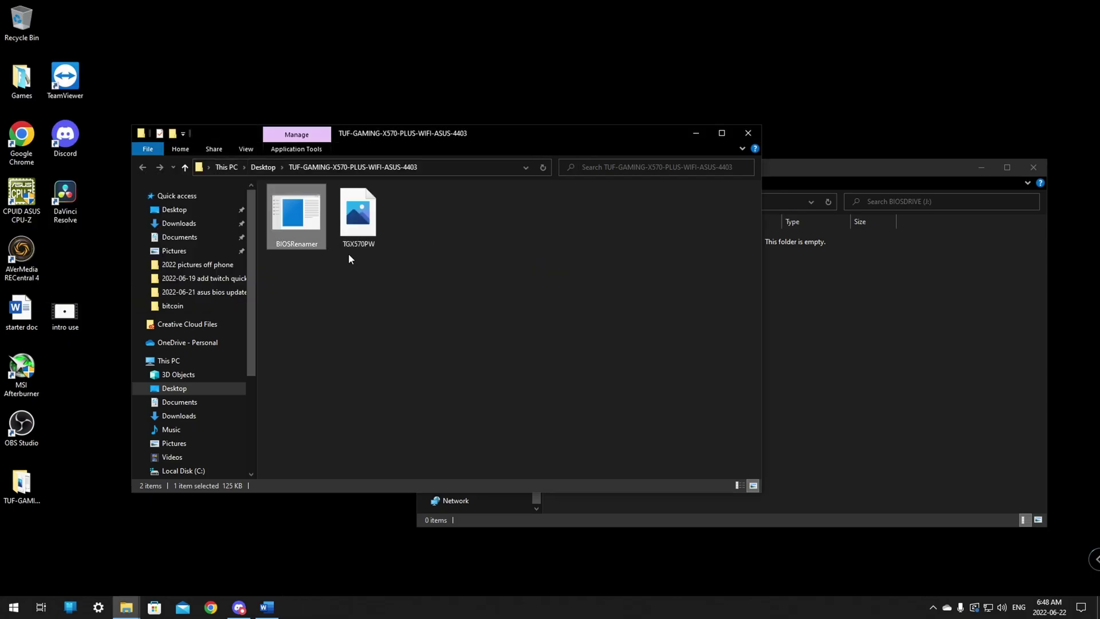
Drag TGX570PW from the extracted folder onto the BIOSDRIVE (J:) window to copy it.
{"action": "left_click", "coordinate": [367, 247]}
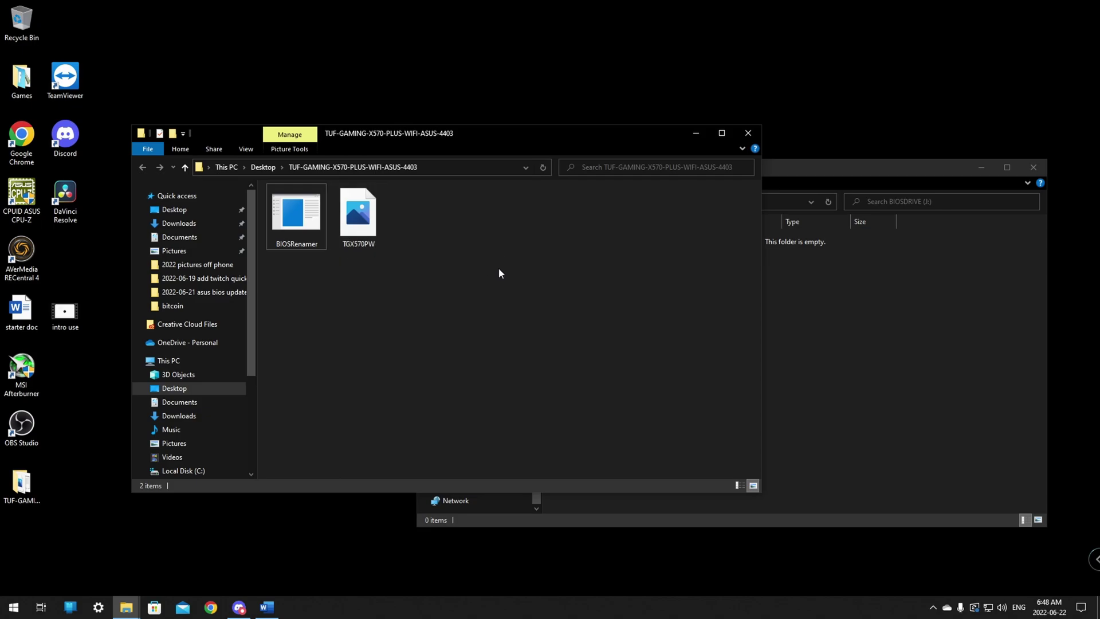
{"action": "left_click", "coordinate": [886, 170]}
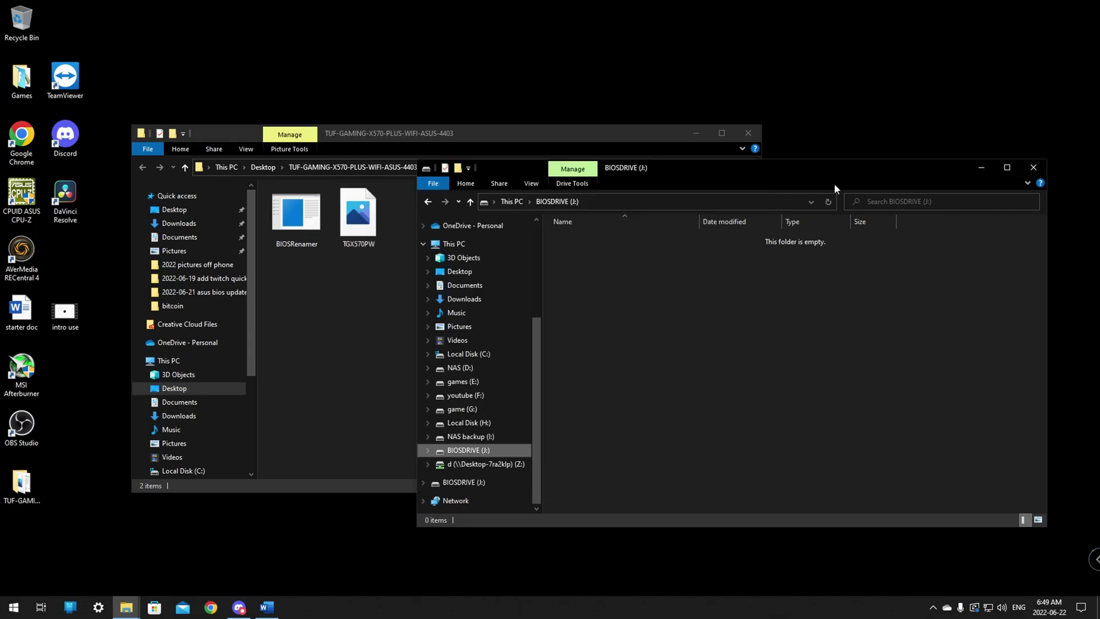
{"action": "left_click_drag", "start_coordinate": [364, 218], "coordinate": [778, 335]}
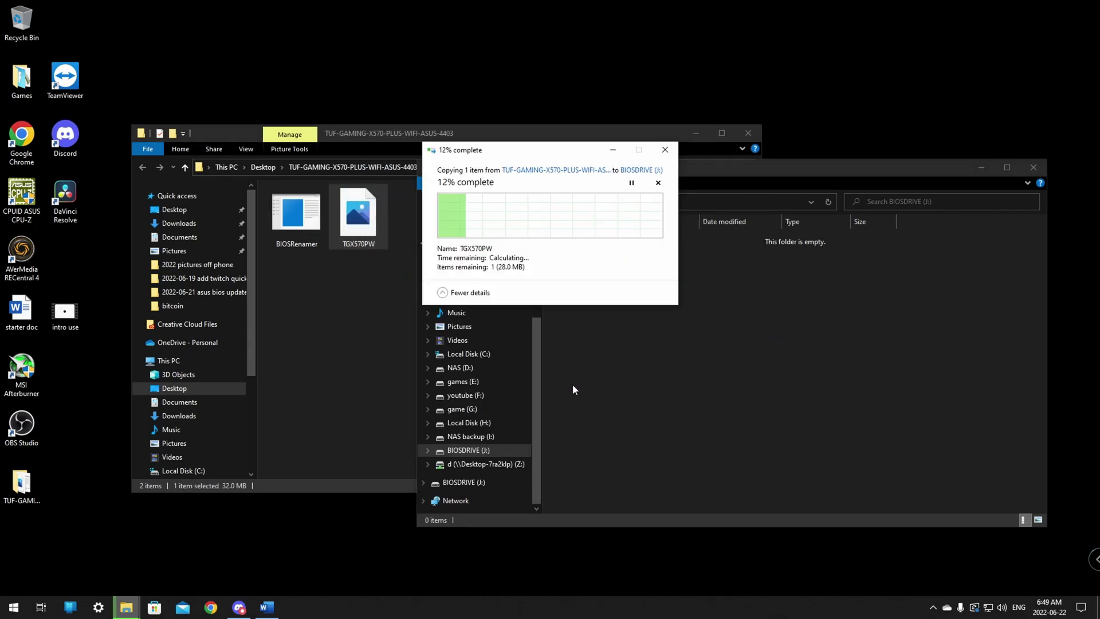
{"action": "left_click_drag", "start_coordinate": [827, 170], "coordinate": [672, 78]}
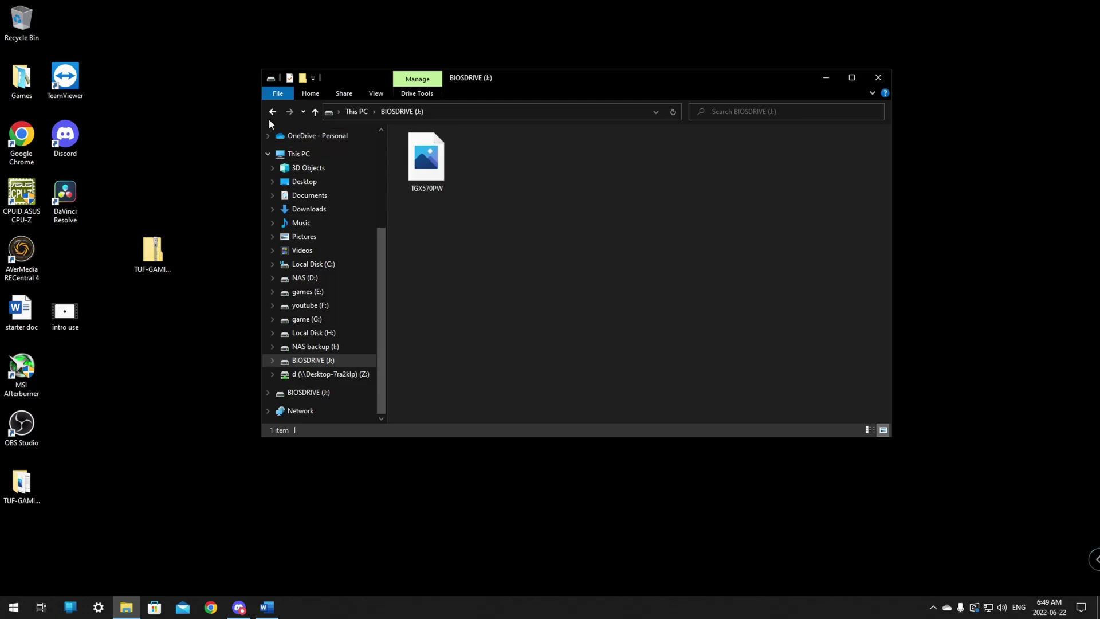
Close Explorer and restart Windows despite open apps, booting into the UEFI BIOS.
{"action": "left_click", "coordinate": [878, 77]}
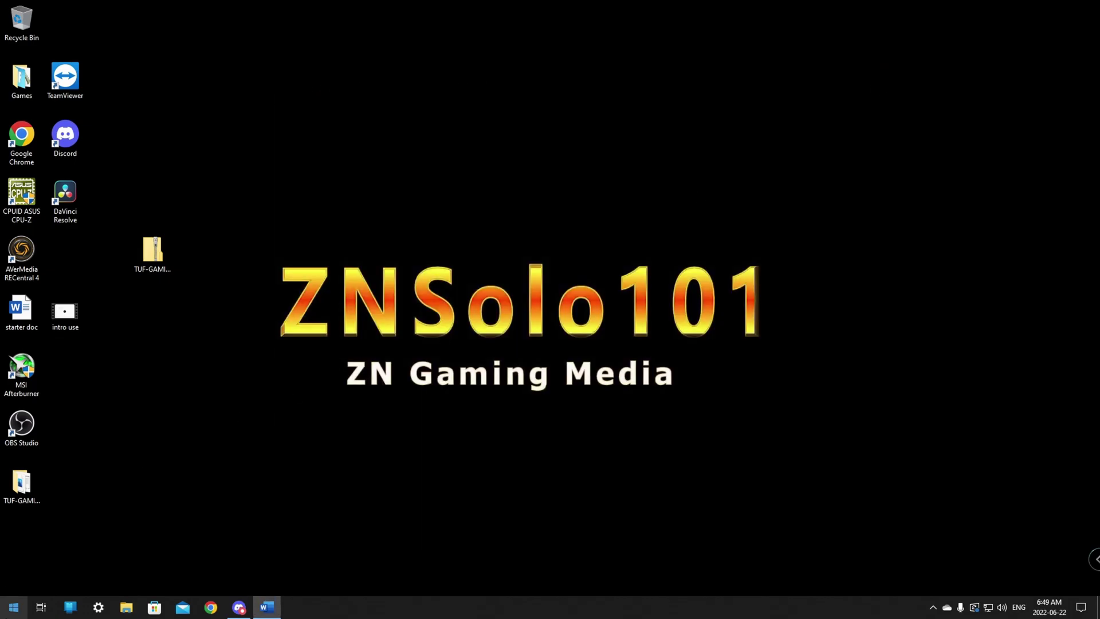
{"action": "left_click", "coordinate": [8, 611]}
{"action": "left_click", "coordinate": [14, 582]}
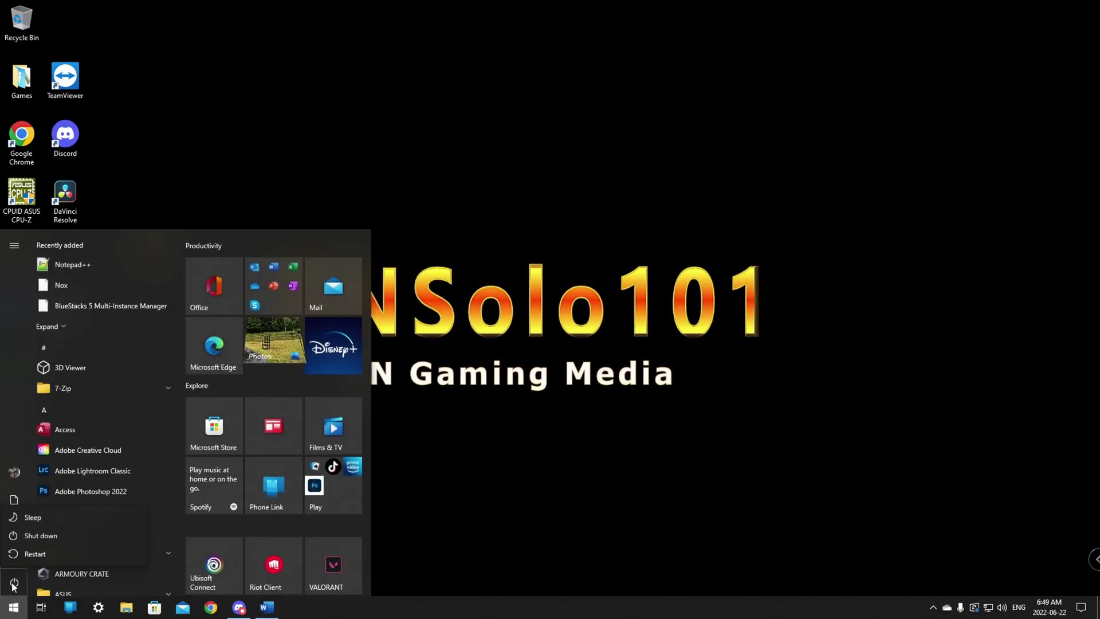
{"action": "left_click", "coordinate": [73, 562]}
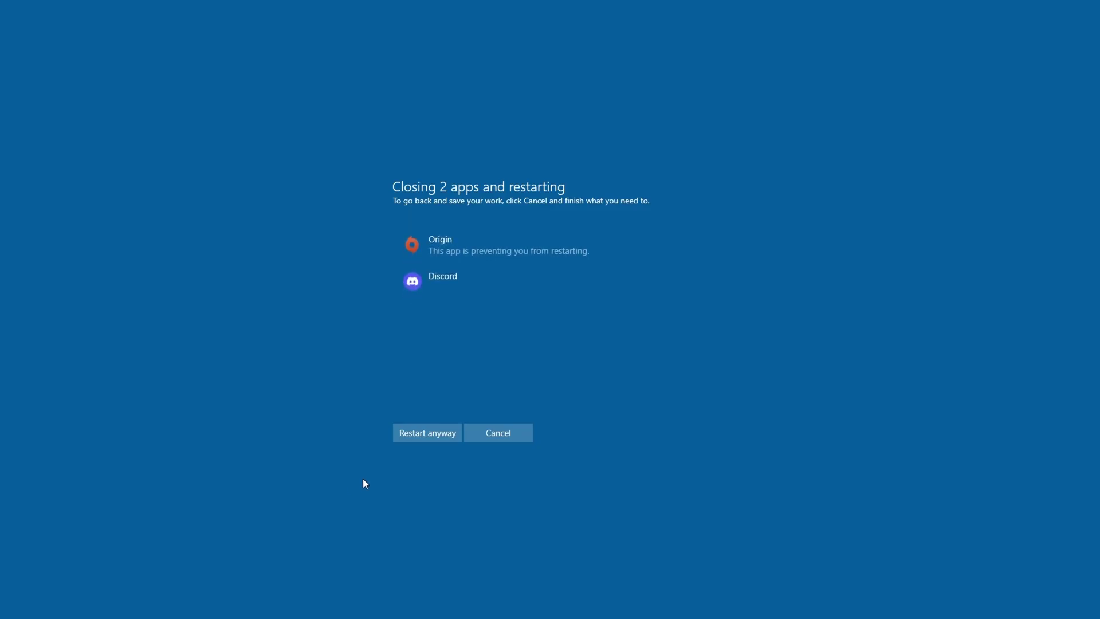
{"action": "left_click", "coordinate": [427, 441]}
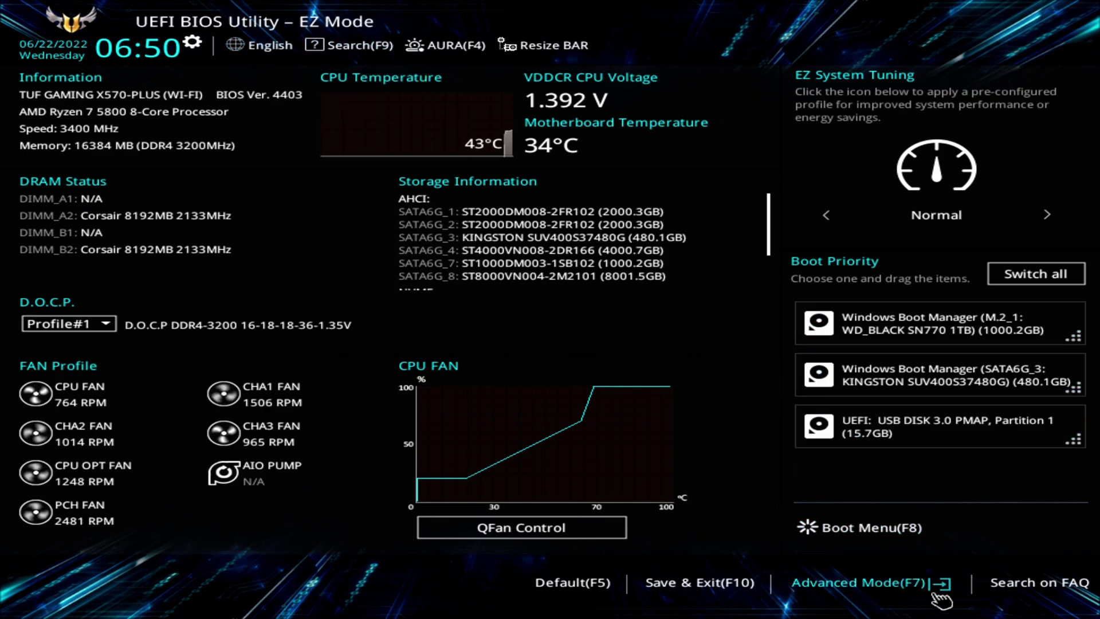
Switch to Advanced Mode and show the Tool page listing ASUS EZ Flash 3 Utility.
{"action": "left_click", "coordinate": [871, 586]}
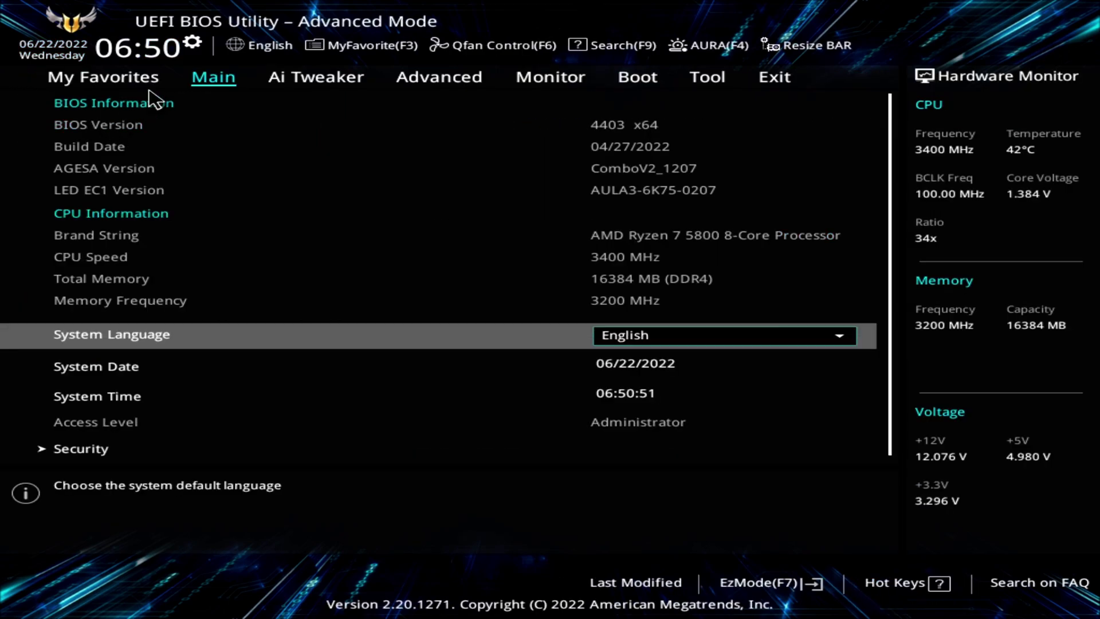
{"action": "left_click", "coordinate": [706, 79]}
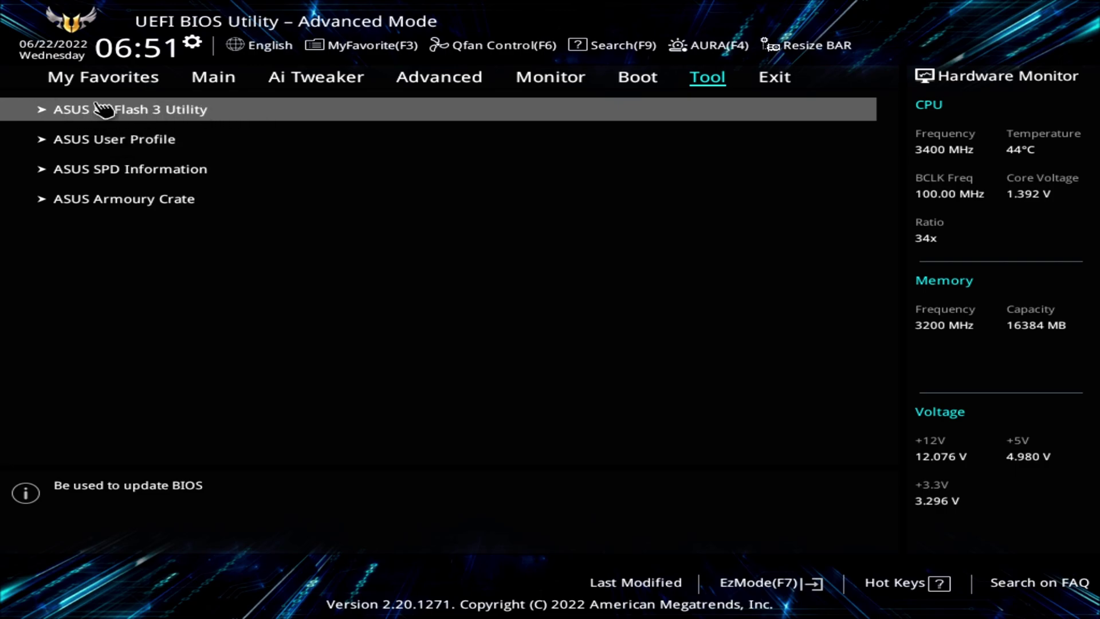
Launch EZ Flash 3 and select TGX570PW.CAP from the fs0 USB drive.
{"action": "left_click", "coordinate": [177, 112]}
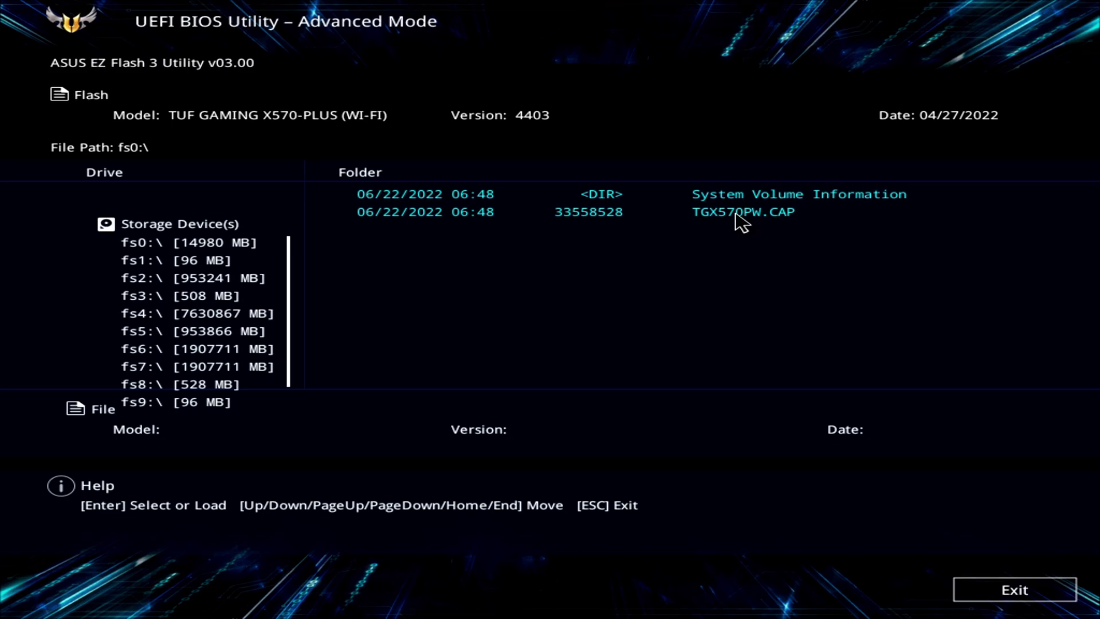
{"action": "left_click", "coordinate": [452, 216]}
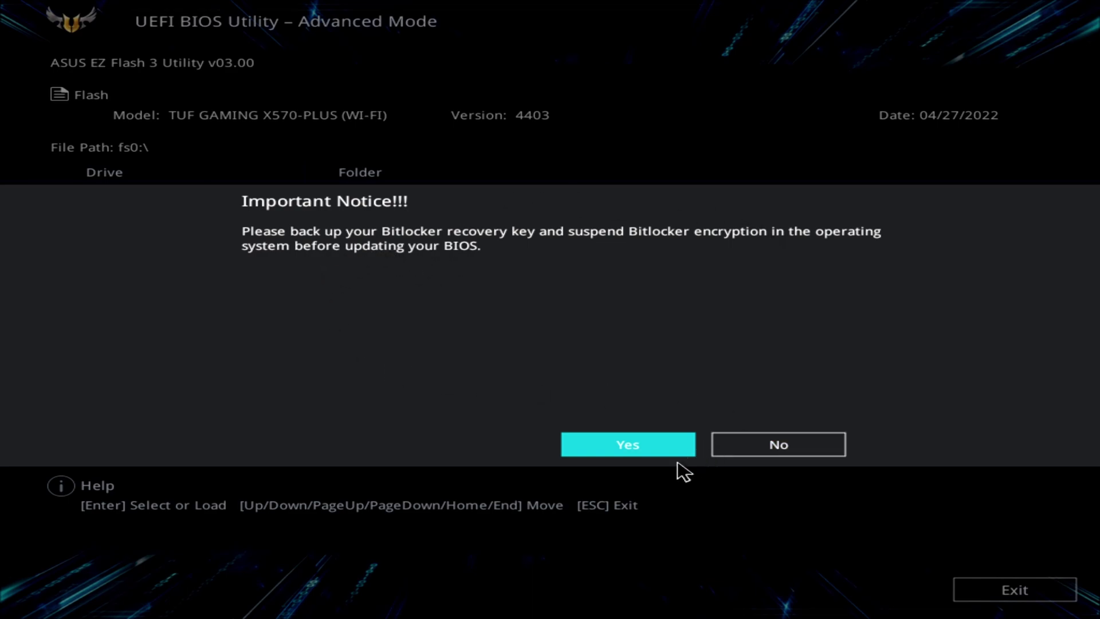
Accept the BitLocker notice, read TGX570PW.CAP, and flash BIOS version 4403.
{"action": "left_click", "coordinate": [626, 445]}
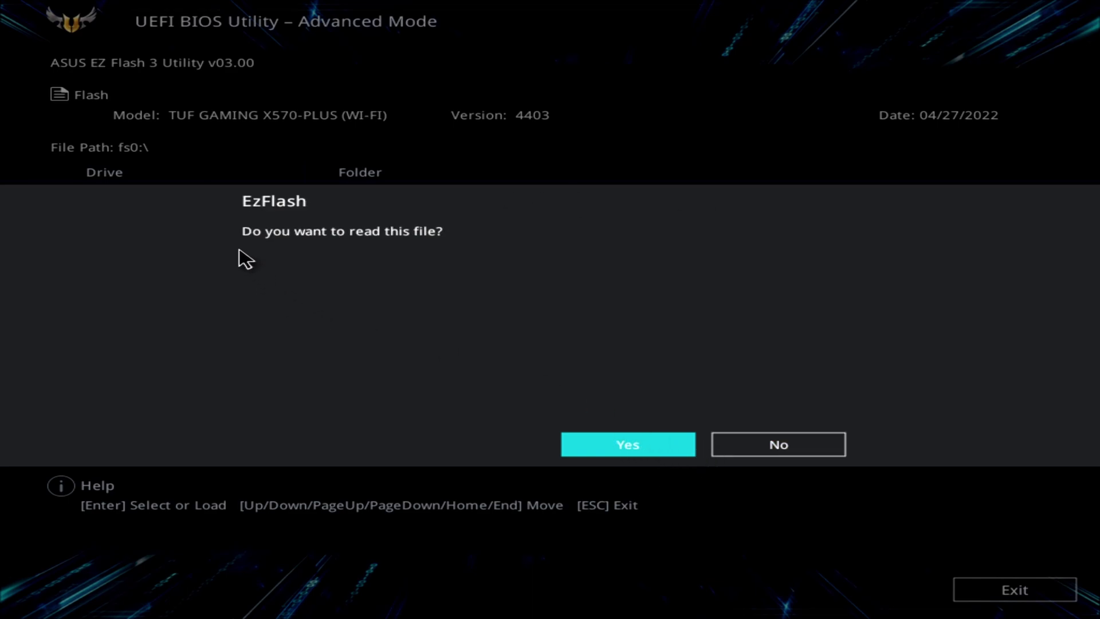
{"action": "left_click", "coordinate": [585, 457]}
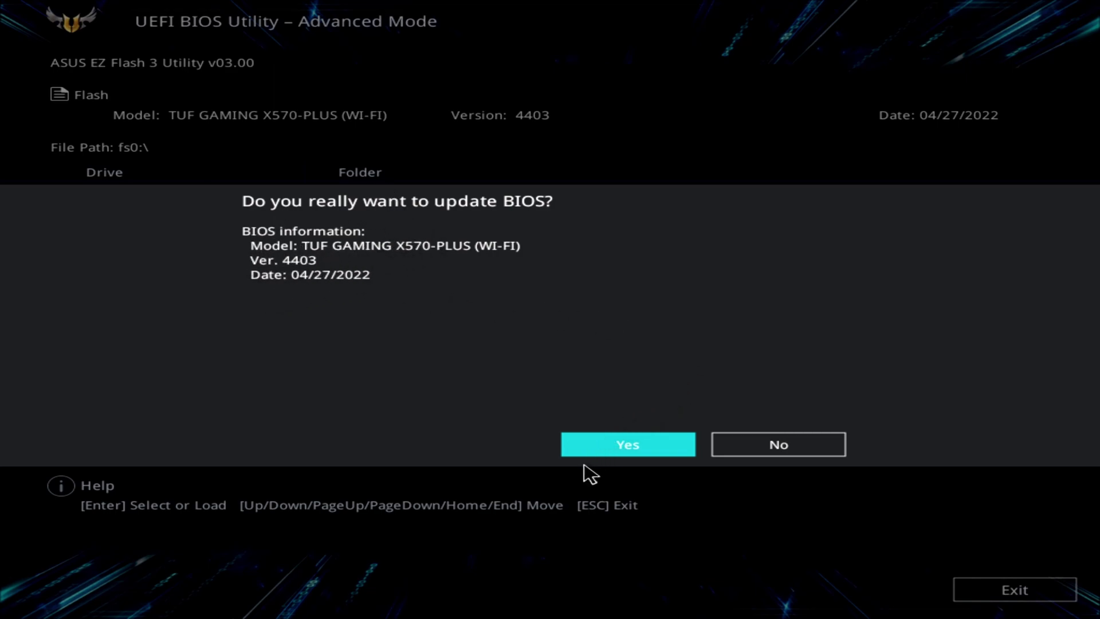
{"action": "left_click", "coordinate": [620, 451]}
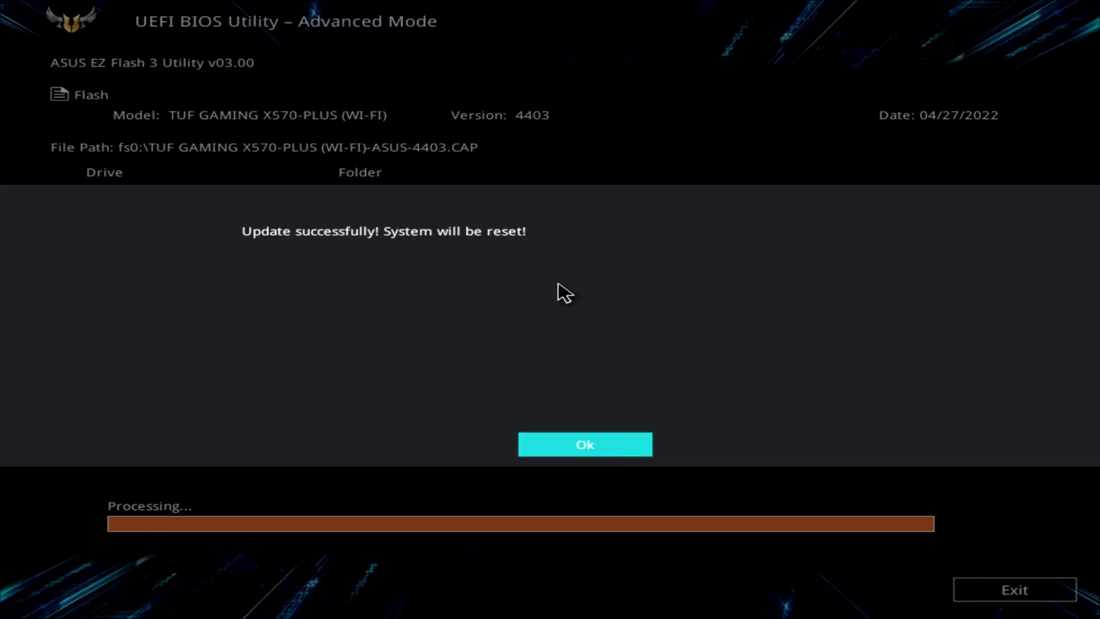
Acknowledge the 'Update successfully' message so the system resets into EZ Mode with BIOS 4403.
{"action": "left_click", "coordinate": [572, 452]}
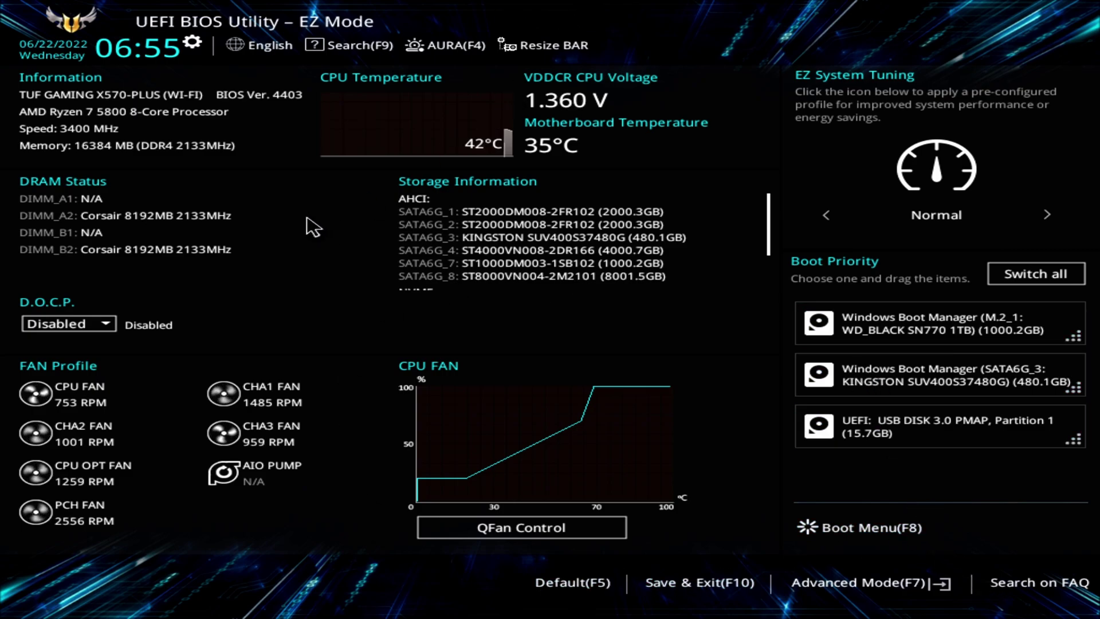
{"action": "left_click", "coordinate": [99, 324]}
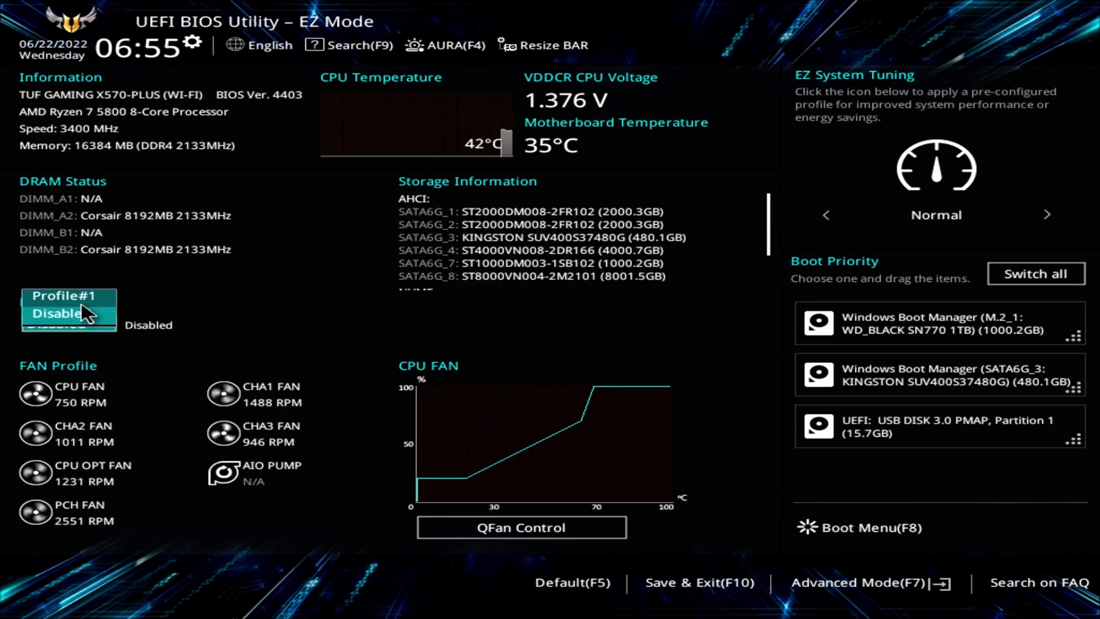
{"action": "left_click", "coordinate": [85, 300]}
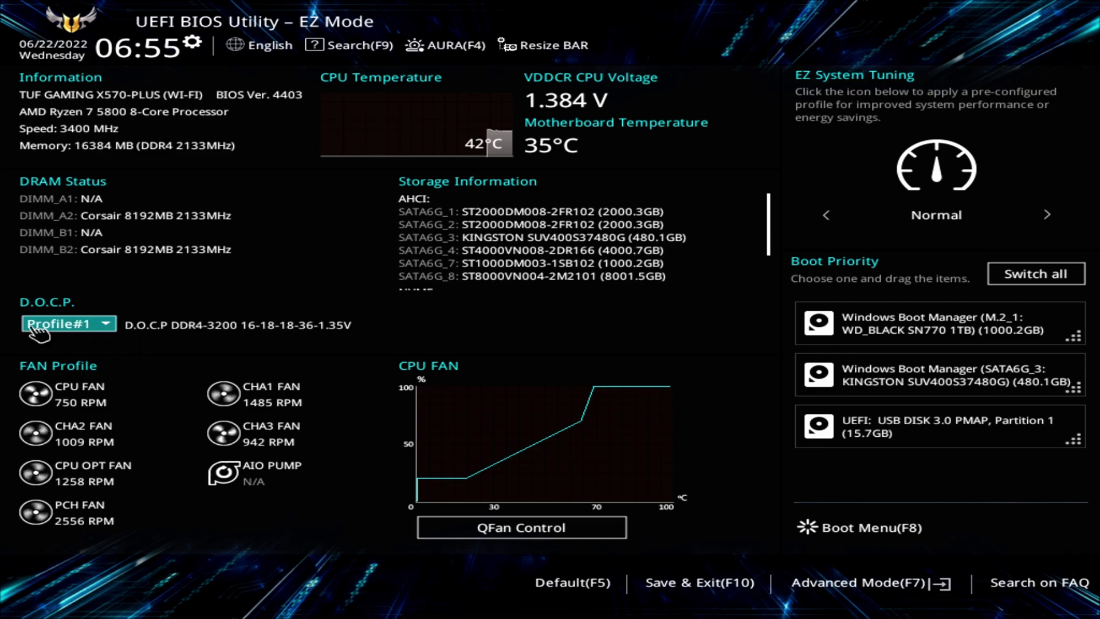
Save the DDR4-3200MHz memory changes via Save & Exit (F10) and reset.
{"action": "left_click", "coordinate": [679, 579]}
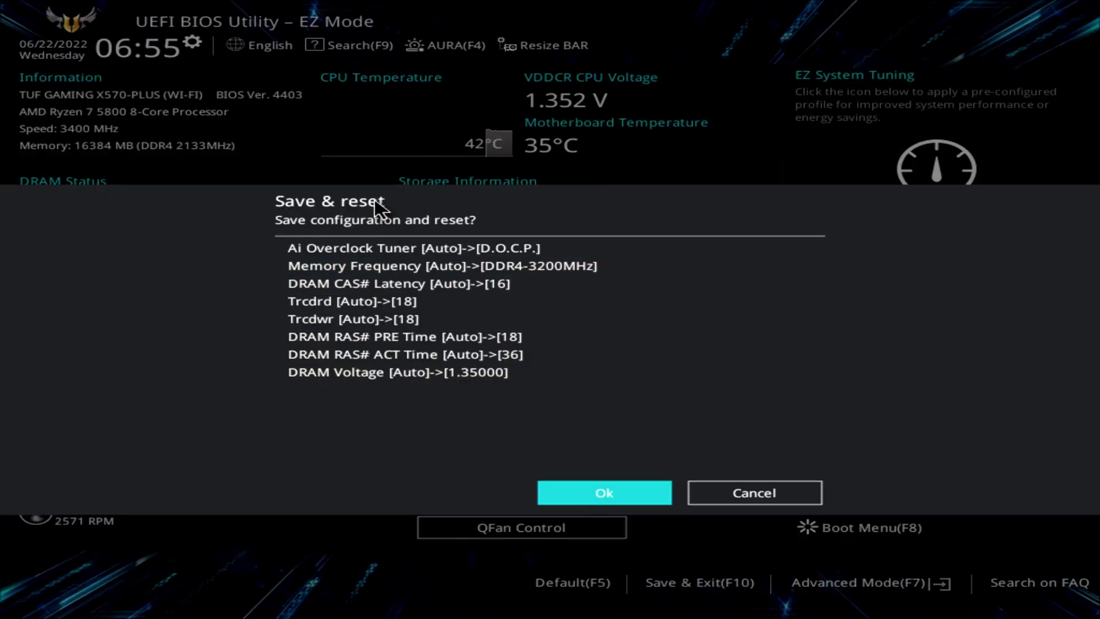